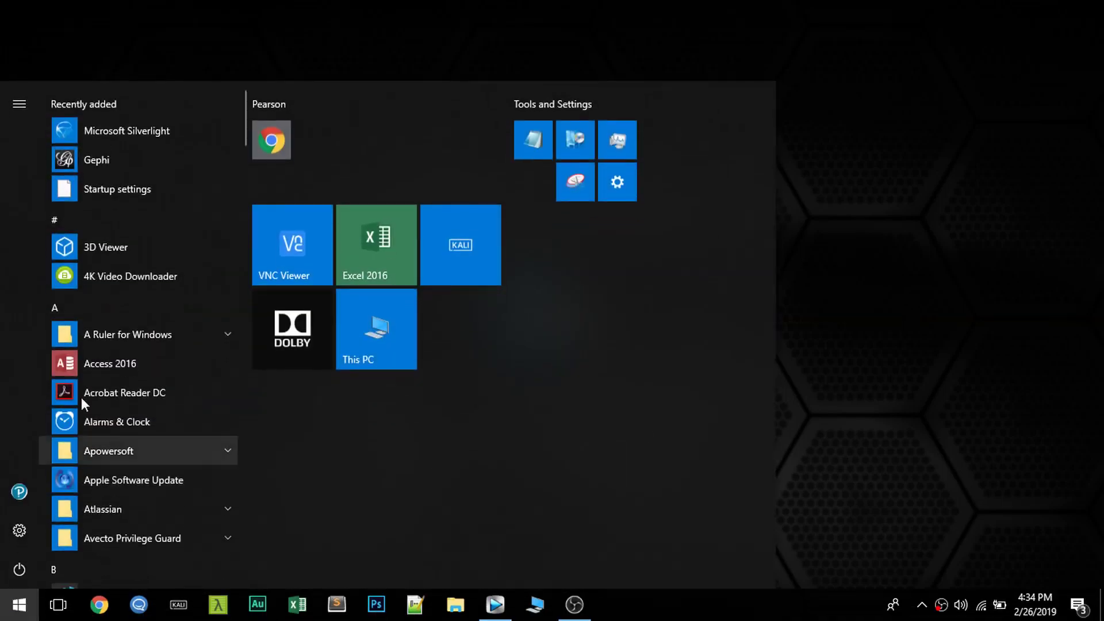
# Paste the copied items onto the FLASH (D:) drive from This PC.
pyautogui.click(377, 333)
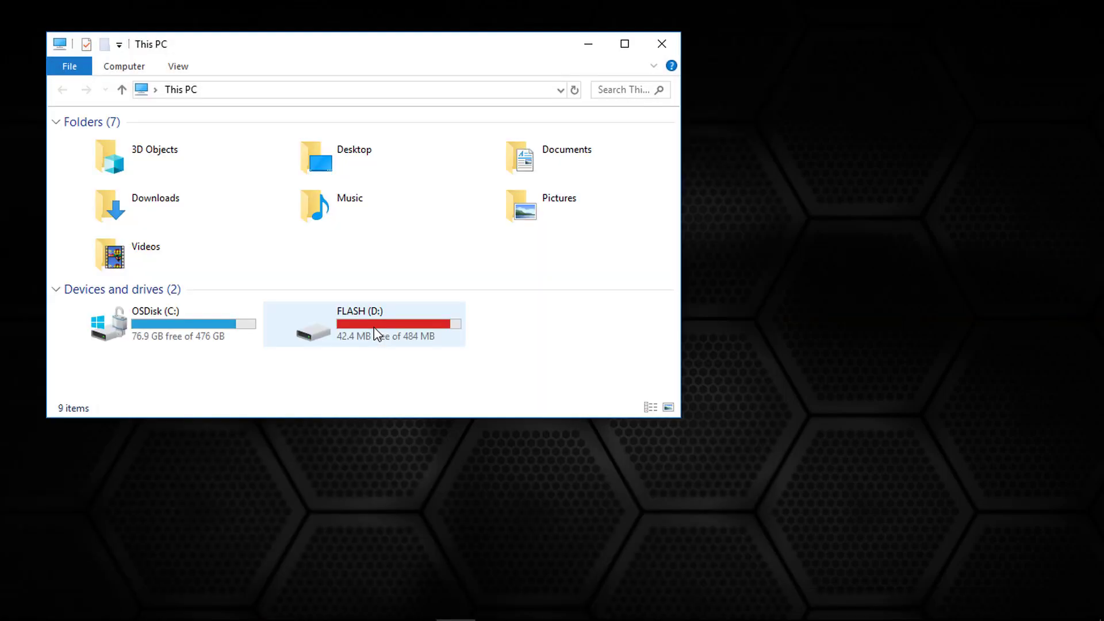
pyautogui.rightClick(374, 327)
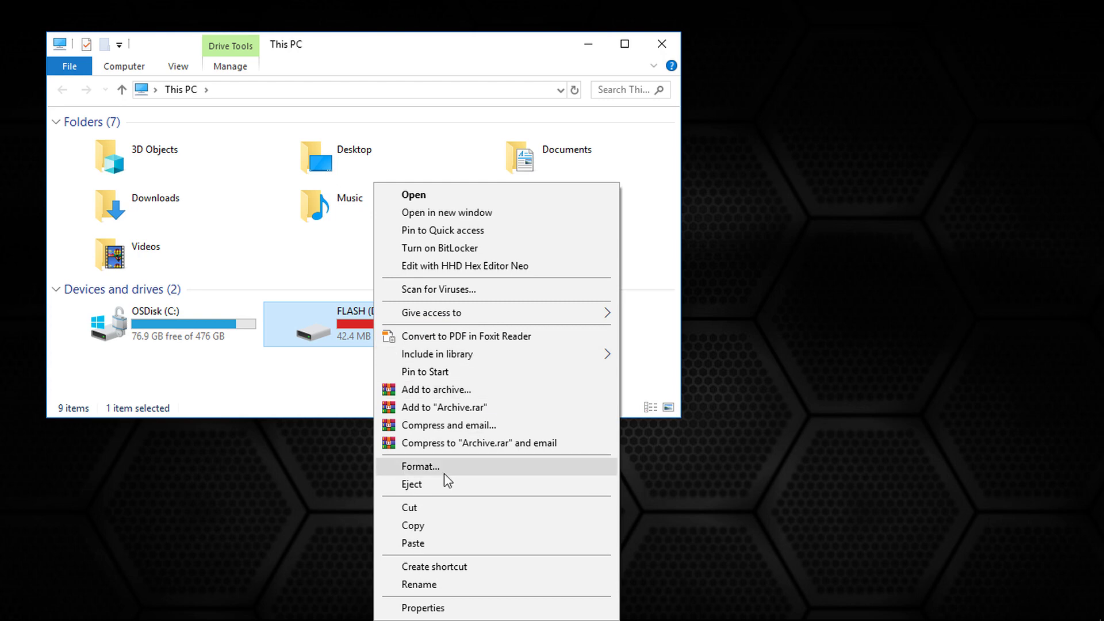
pyautogui.click(427, 543)
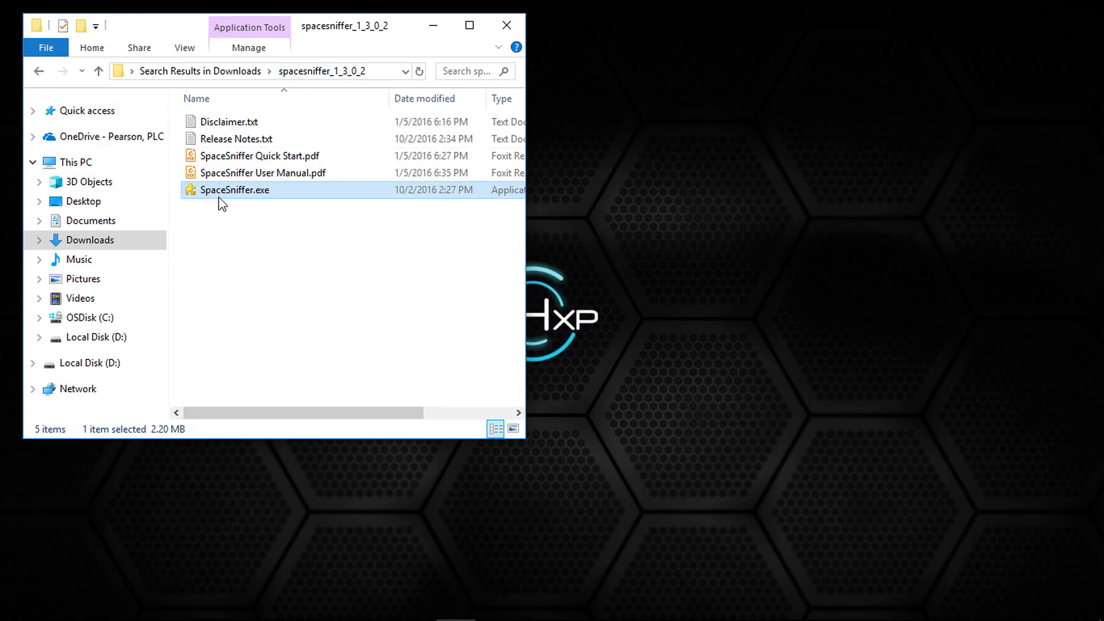
# Run SpaceSniffer.exe as administrator.
pyautogui.moveTo(233, 199)
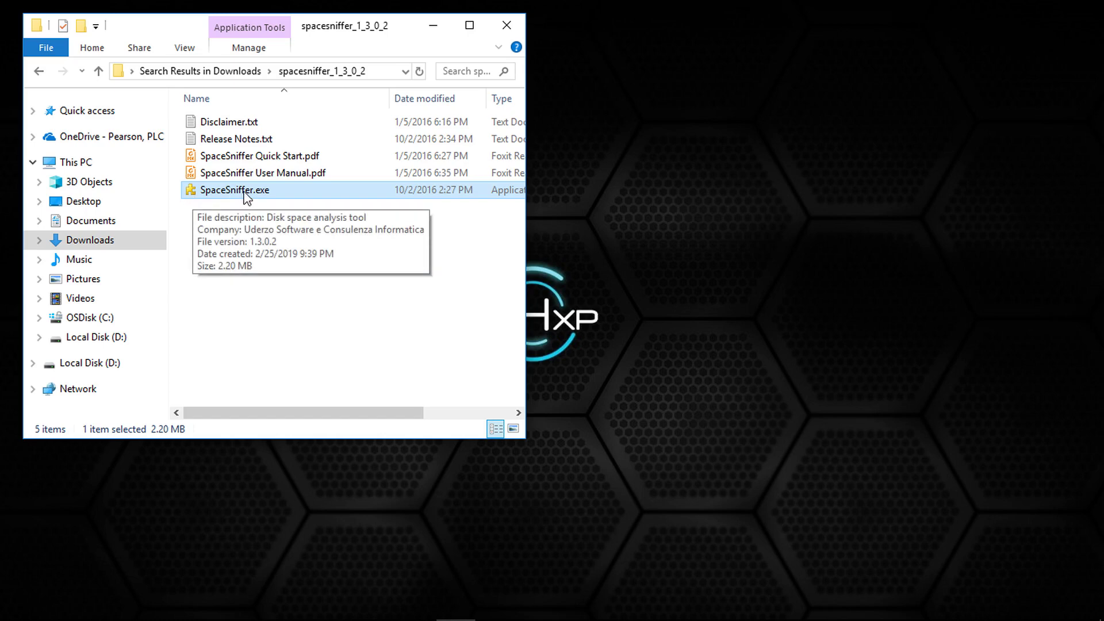
pyautogui.rightClick(208, 196)
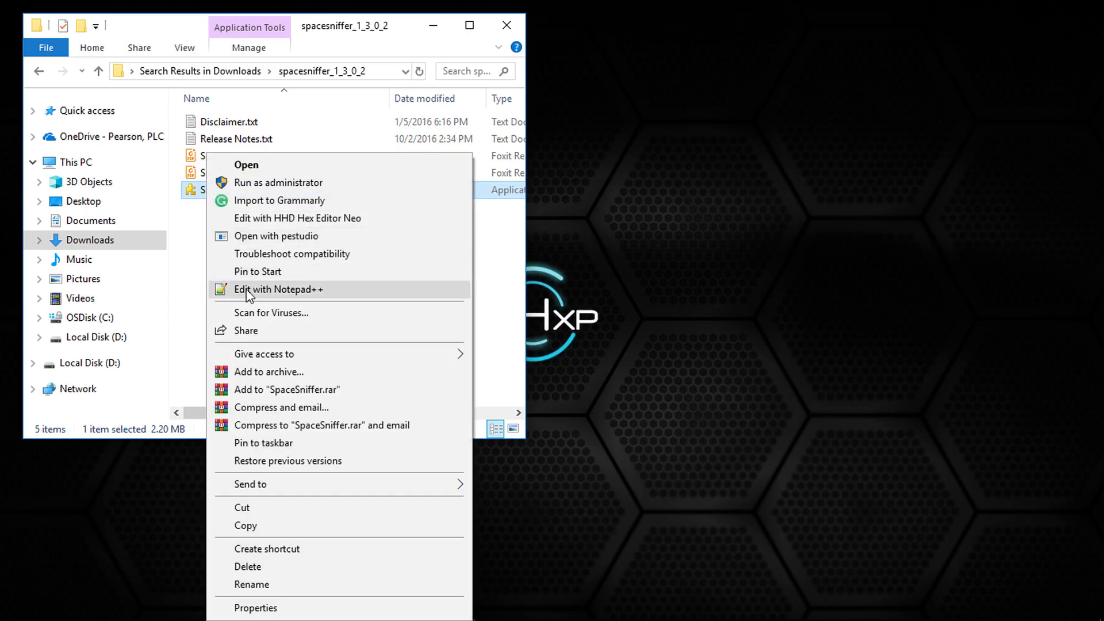
pyautogui.click(257, 183)
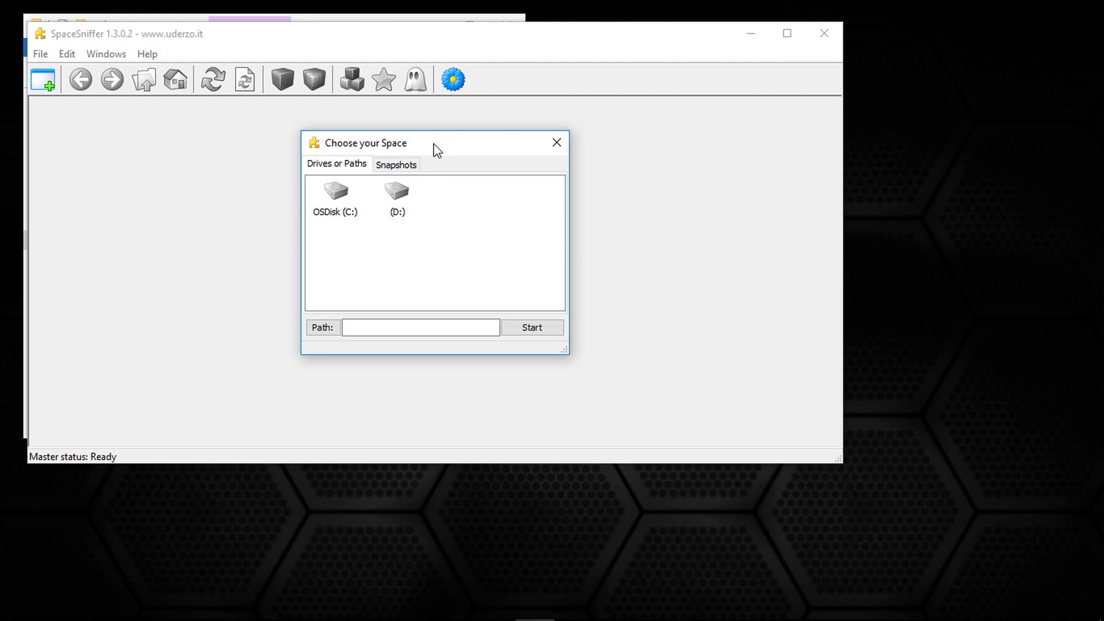
# Select drive D: in Choose your Space and start the scan.
pyautogui.moveTo(434, 145); pyautogui.dragTo(522, 138)
pyautogui.click(505, 189)
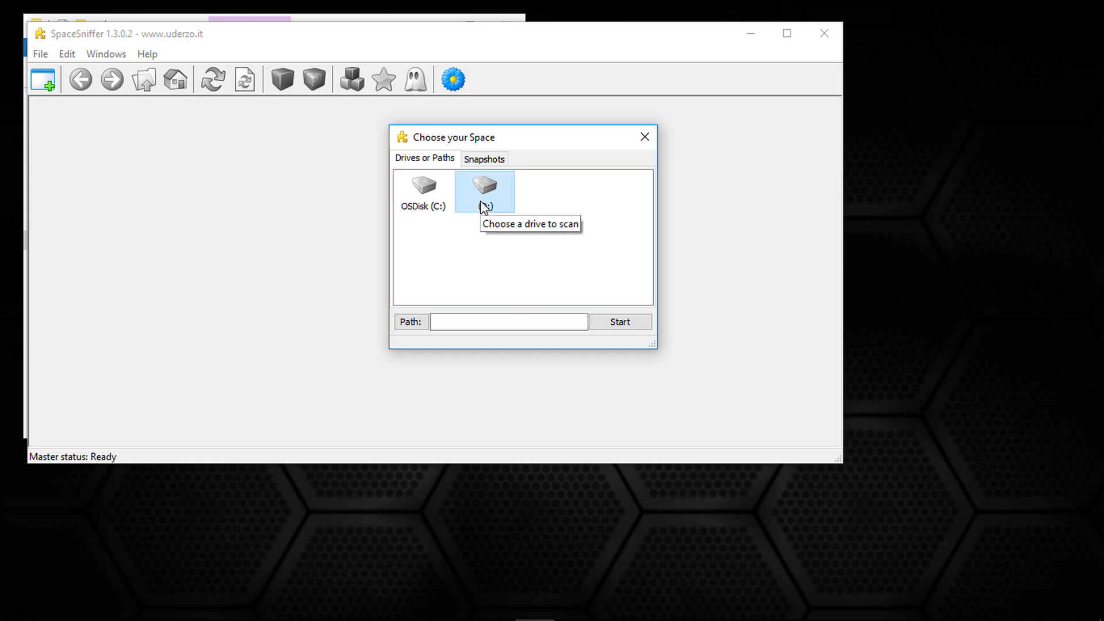
pyautogui.click(617, 322)
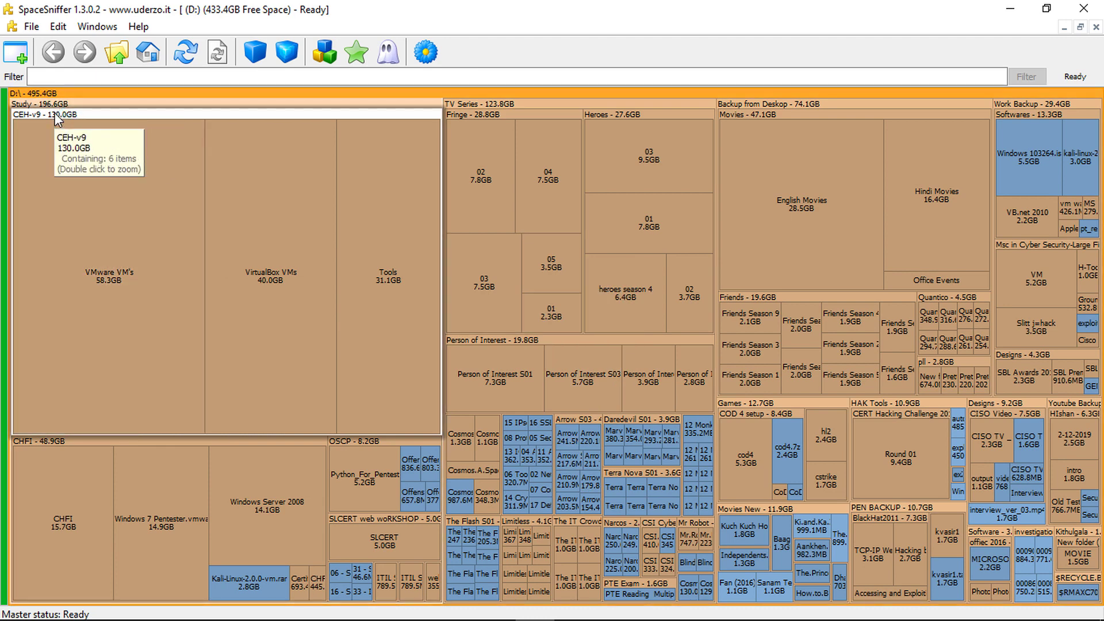
# Zoom into CEH-v9 and back, then raise the treemap detail by two levels.
pyautogui.doubleClick(55, 116)
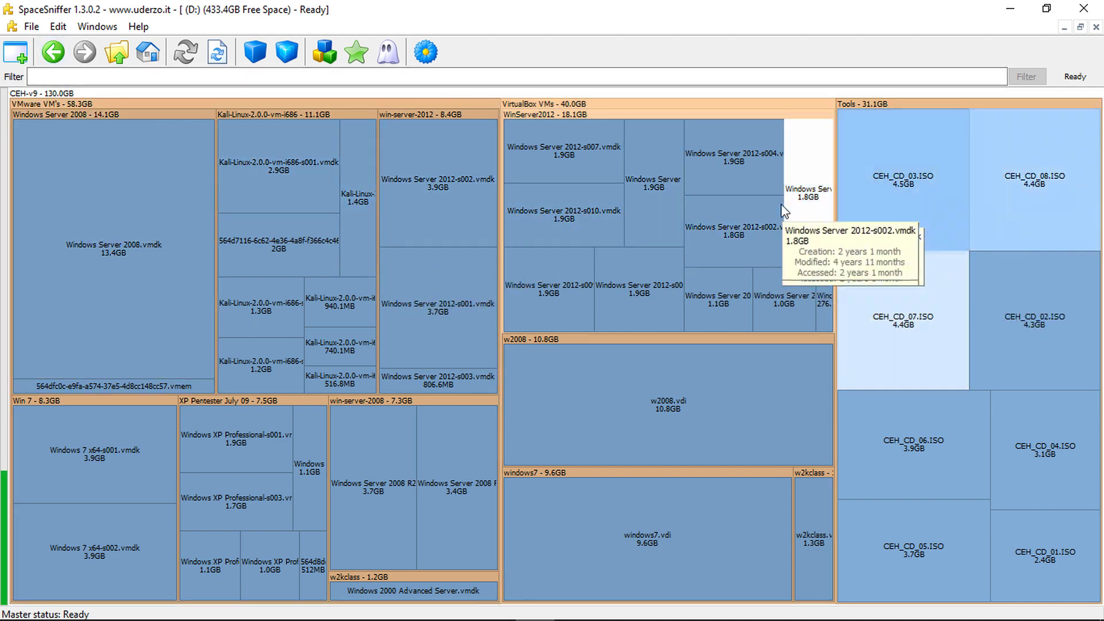
pyautogui.click(54, 52)
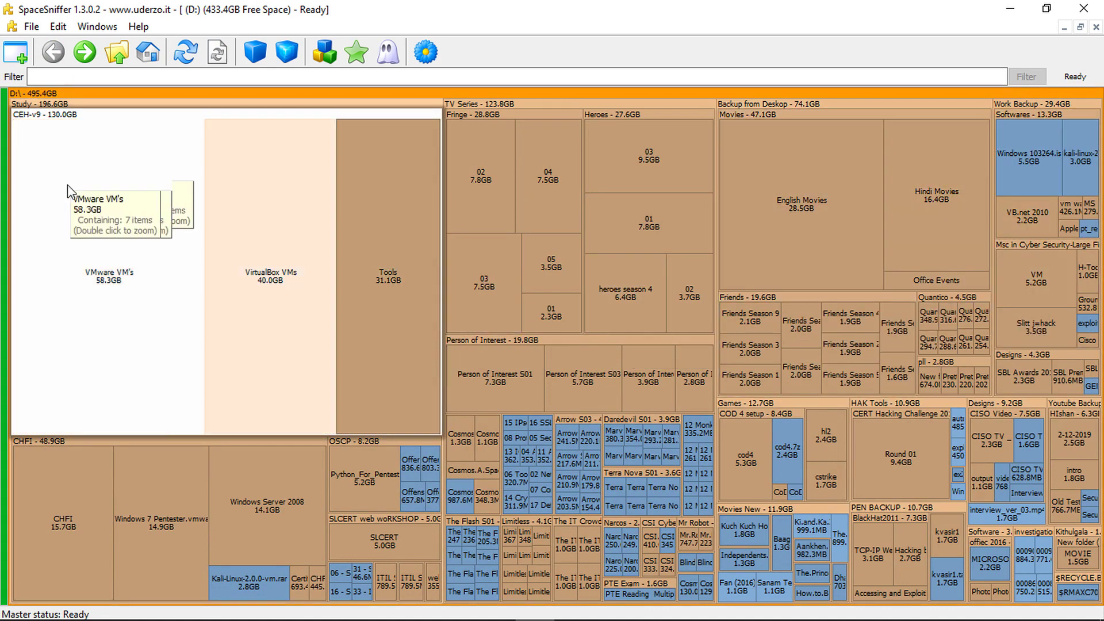
pyautogui.click(291, 54)
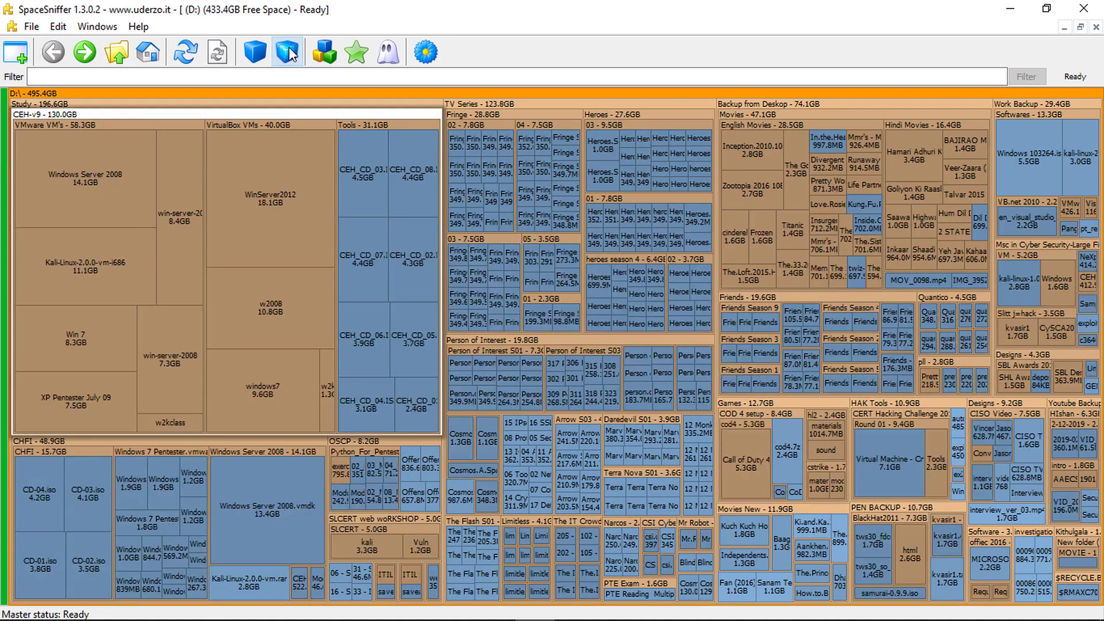
pyautogui.click(291, 53)
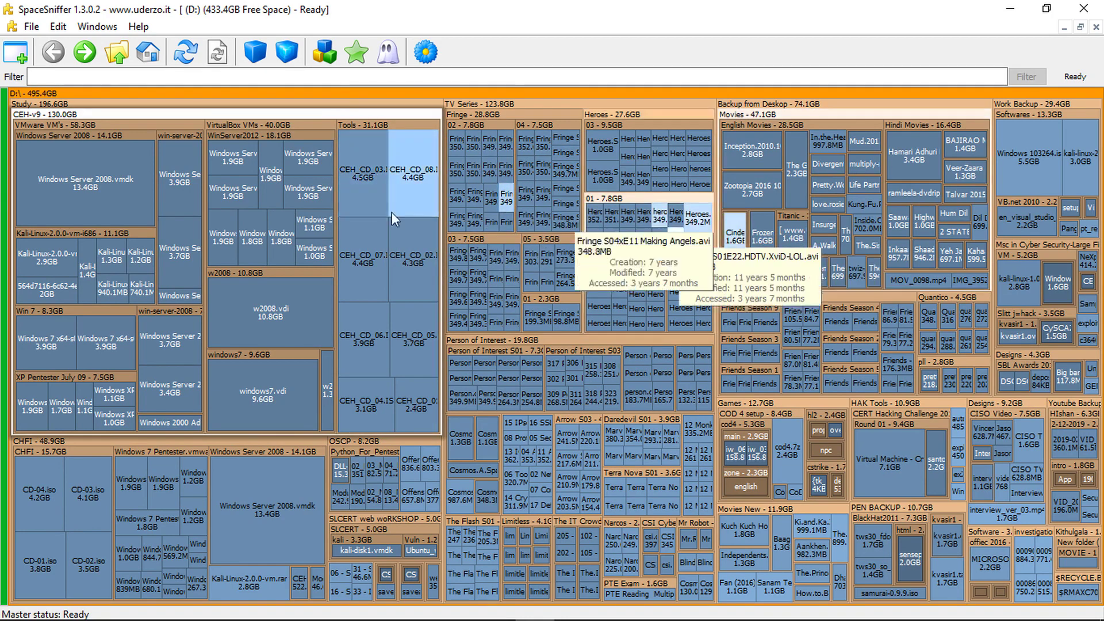
# Switch the treemap to the Use File Classes colouring style.
pyautogui.click(325, 59)
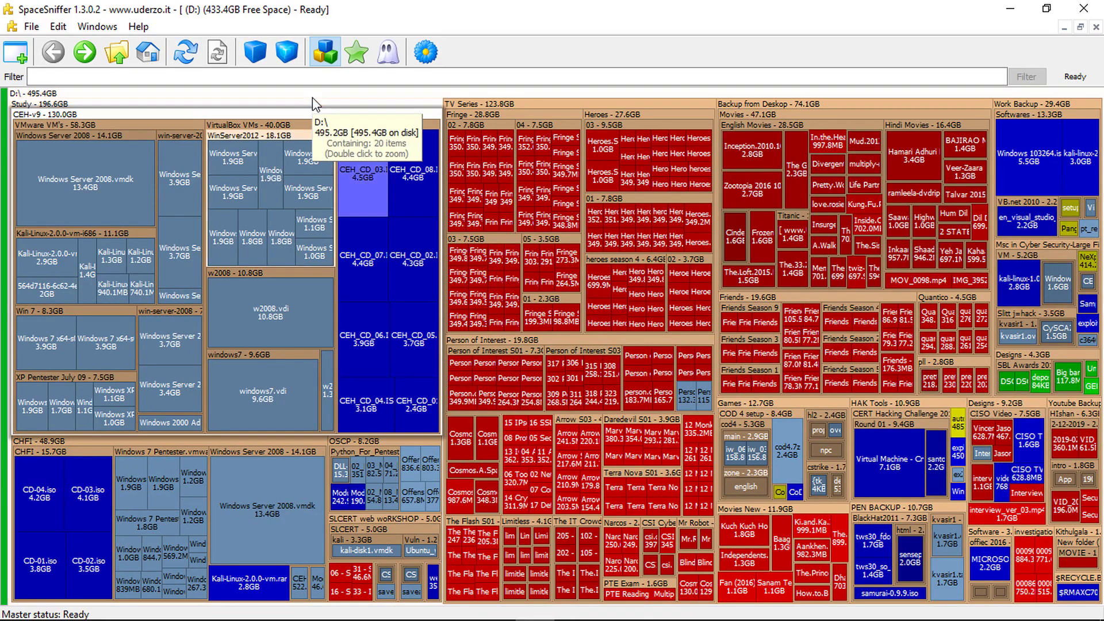
pyautogui.click(107, 28)
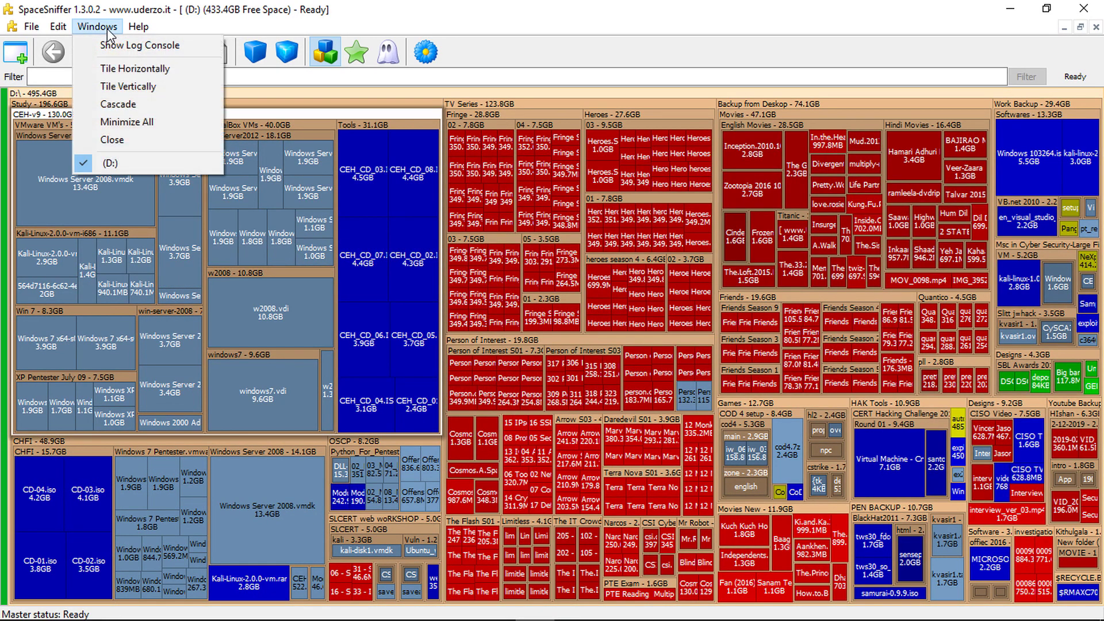
pyautogui.click(70, 46)
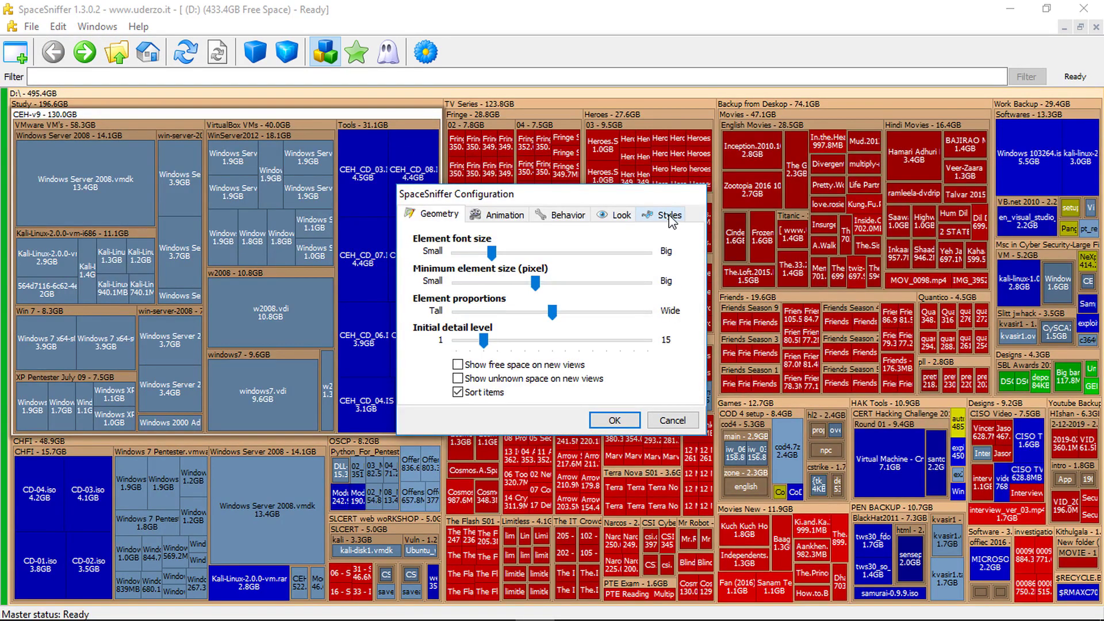
pyautogui.click(669, 216)
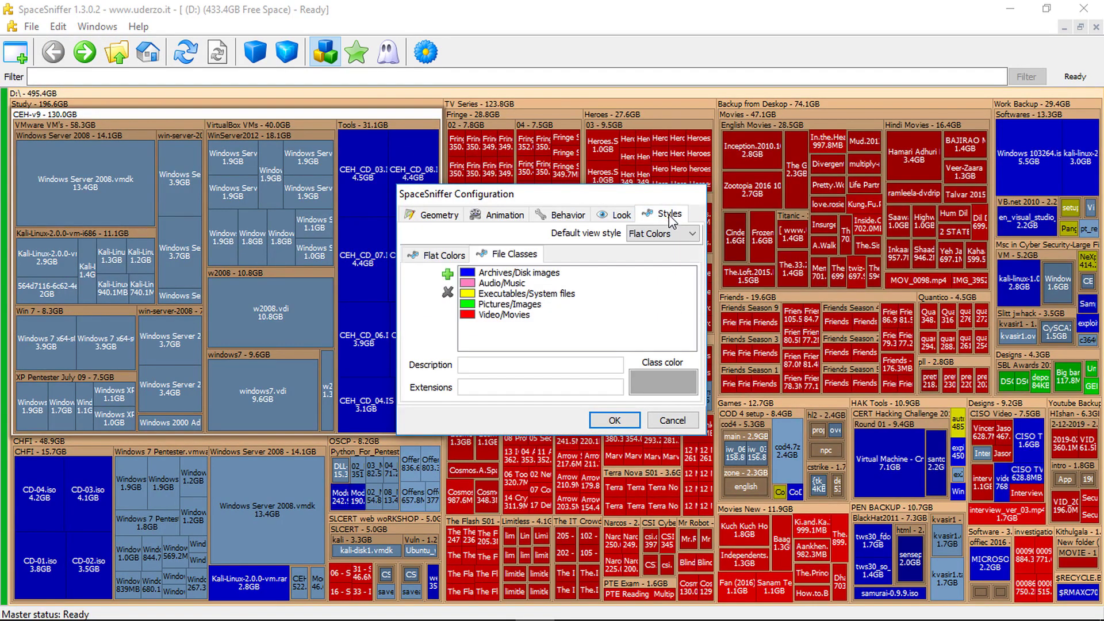
pyautogui.click(509, 318)
pyautogui.moveTo(474, 389); pyautogui.dragTo(528, 386)
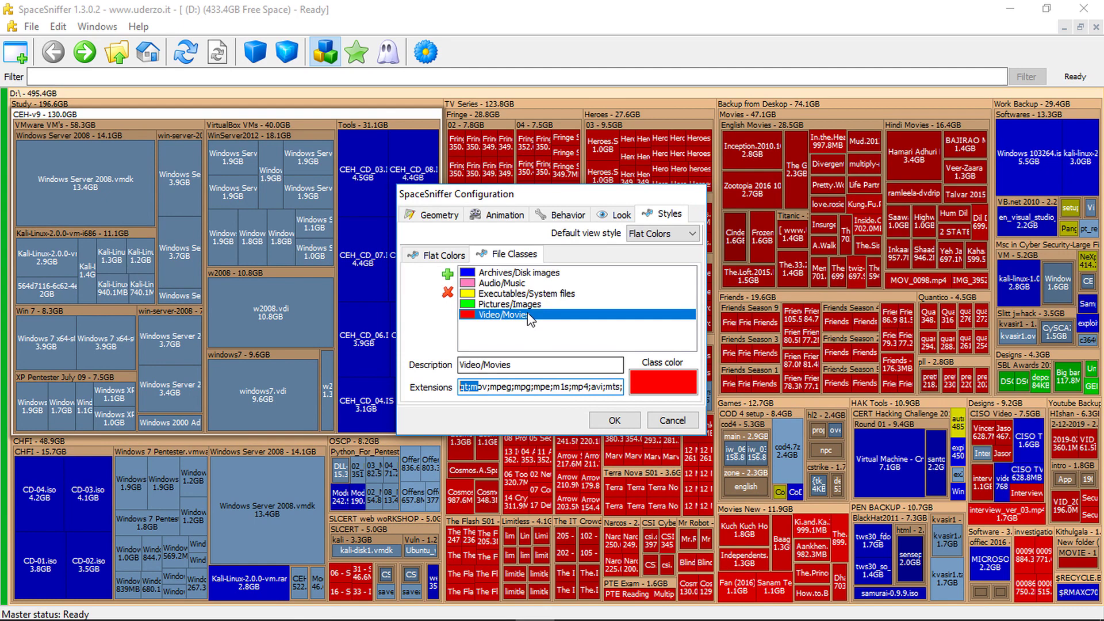
pyautogui.click(502, 284)
pyautogui.click(503, 273)
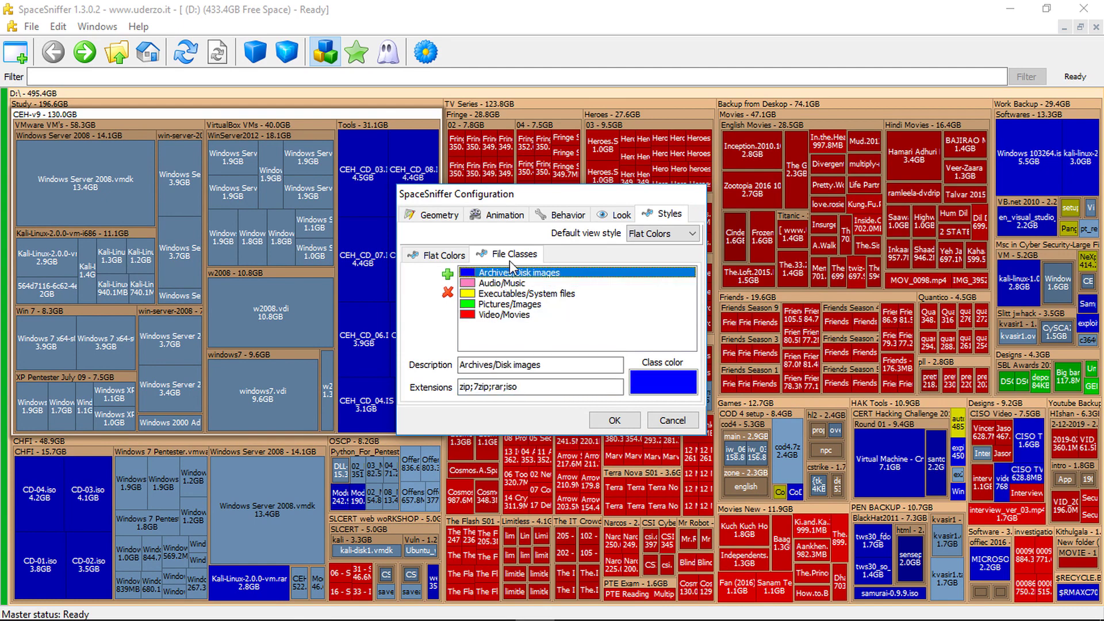
pyautogui.click(613, 420)
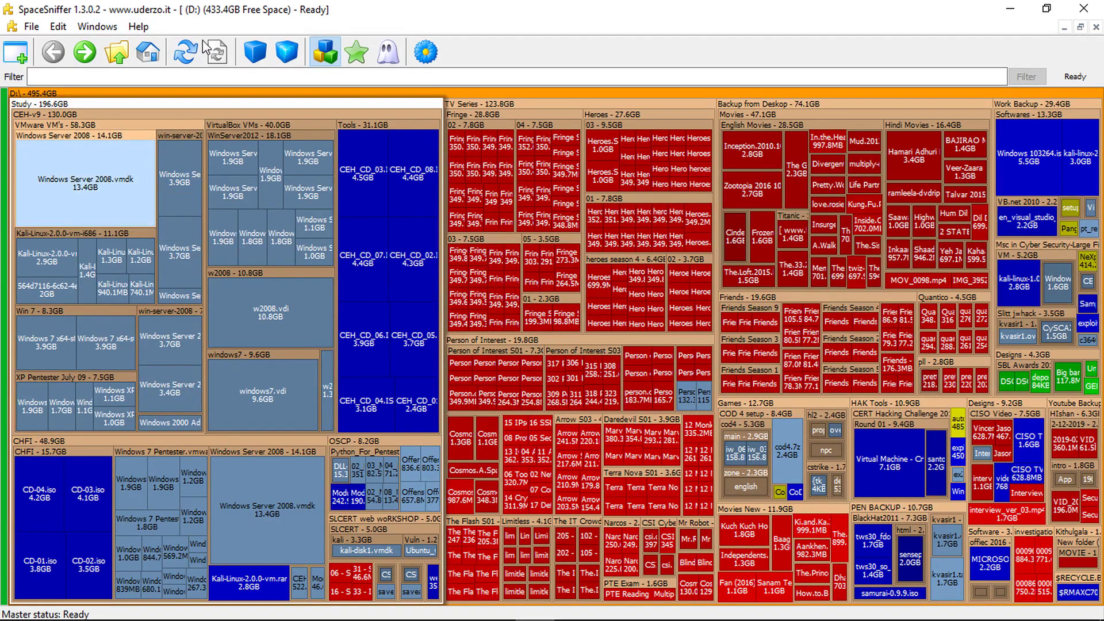
# Add a purple 'Viruak HardDisk' file class for extensions vmdk;vdi.
pyautogui.click(56, 27)
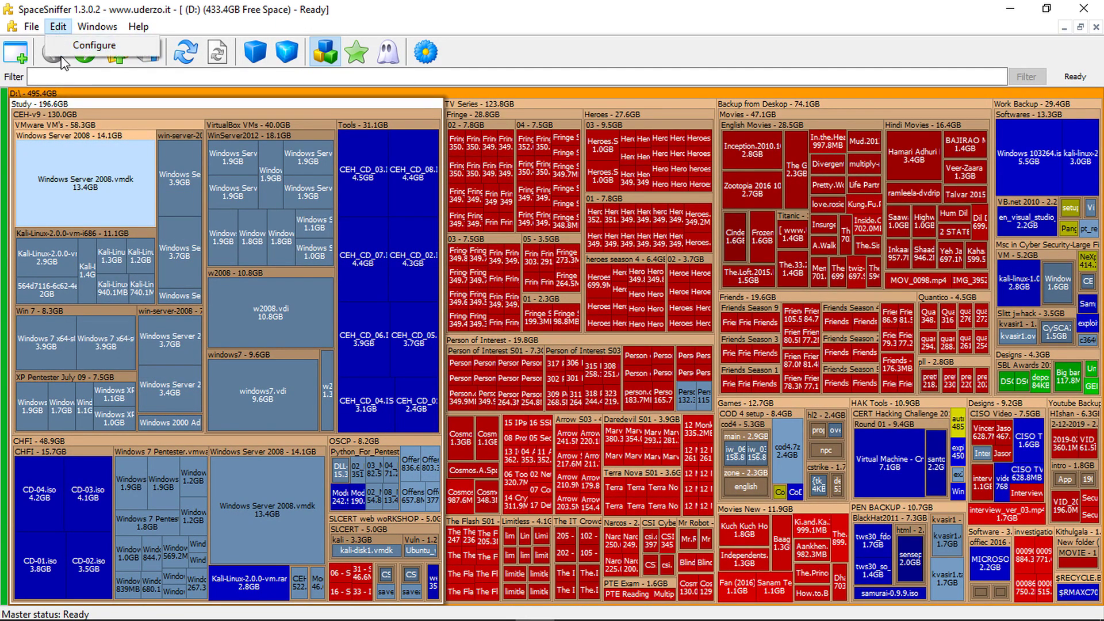
pyautogui.click(76, 46)
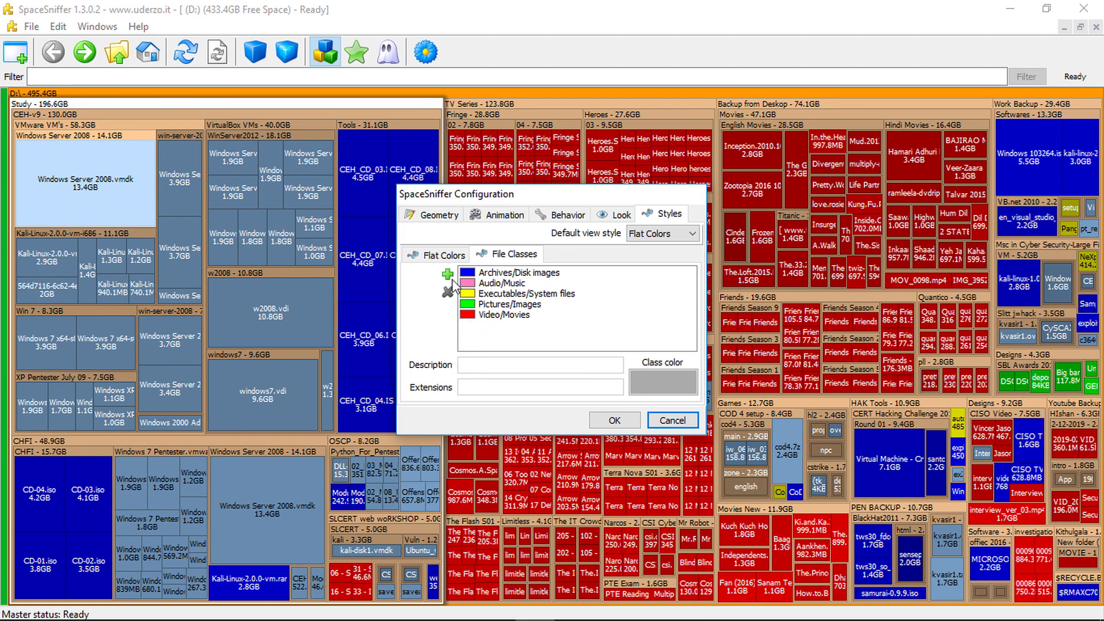
pyautogui.click(447, 275)
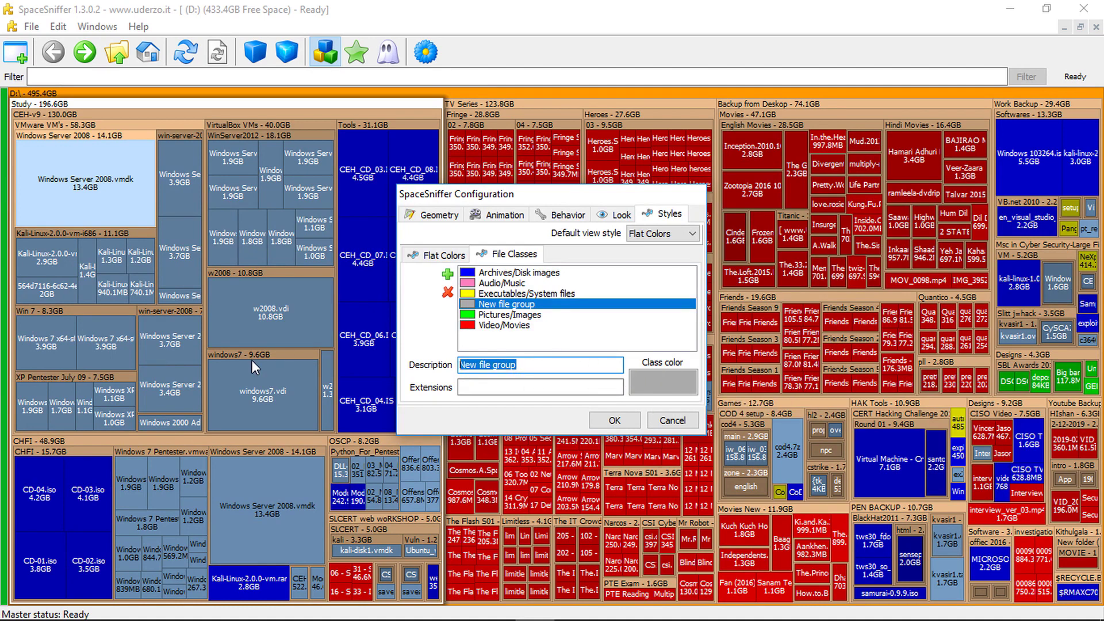
pyautogui.write('Viruak HardDisk /VDI.VMDK')
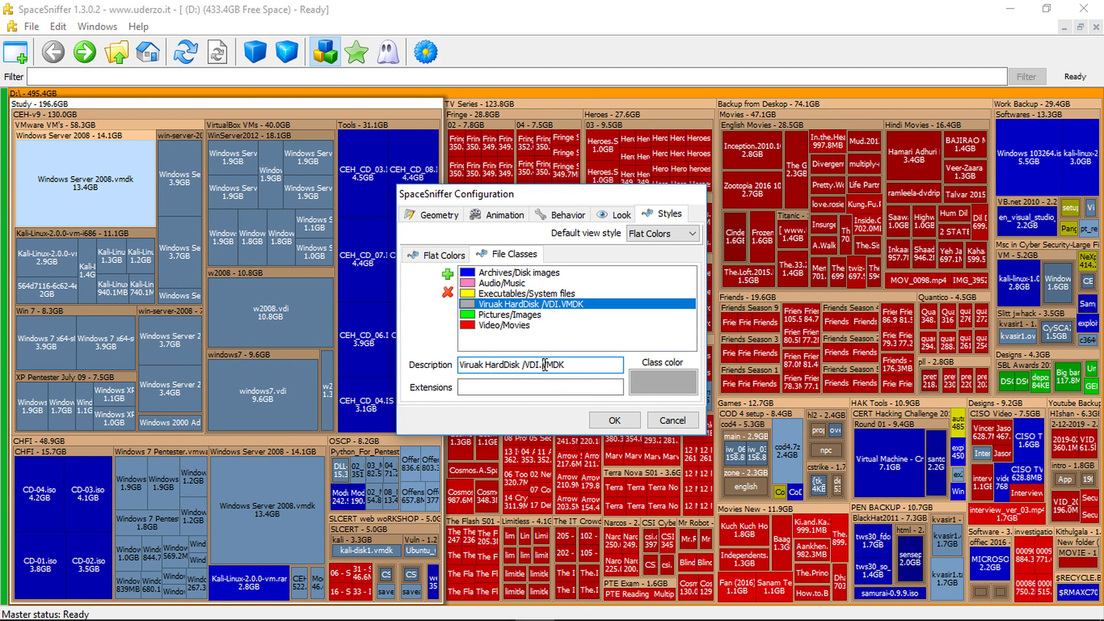
pyautogui.press('BackSpace')
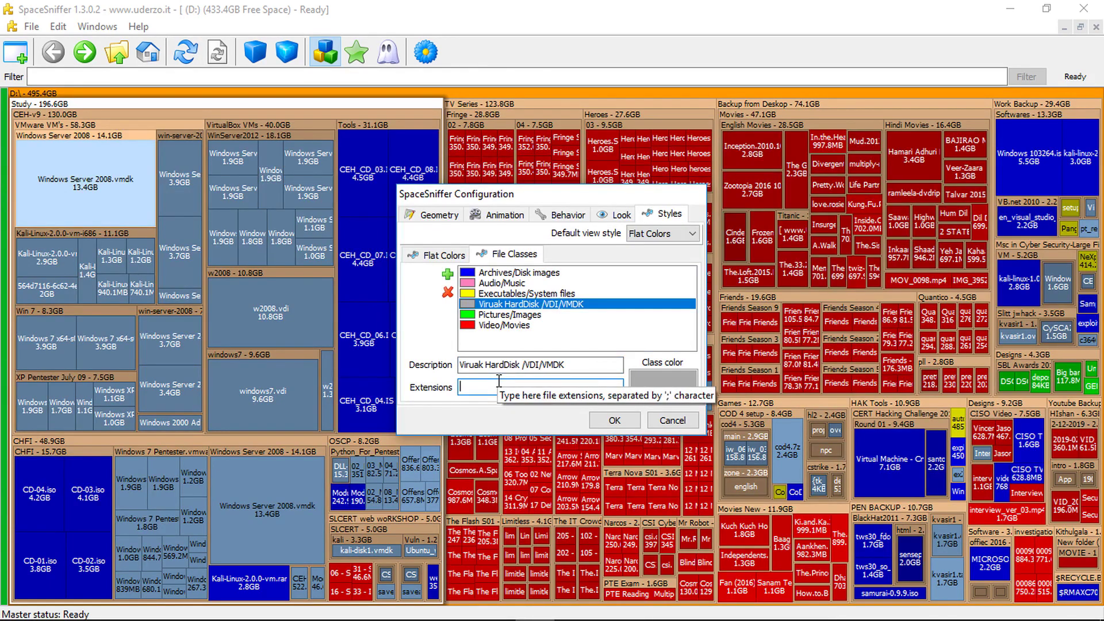
pyautogui.write('vmd')
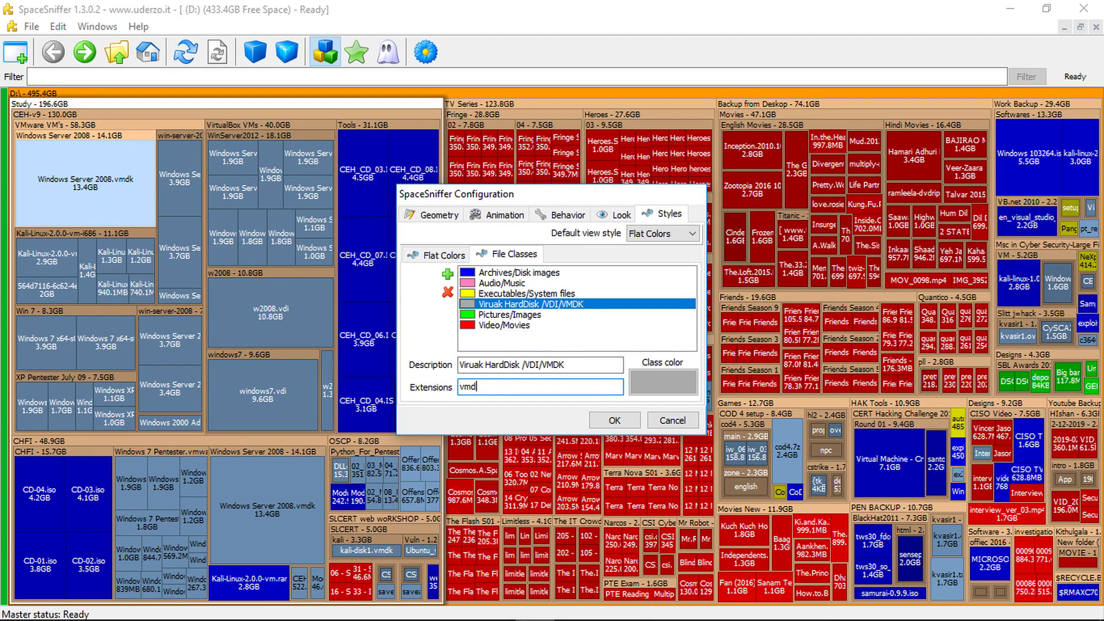
pyautogui.write('k')
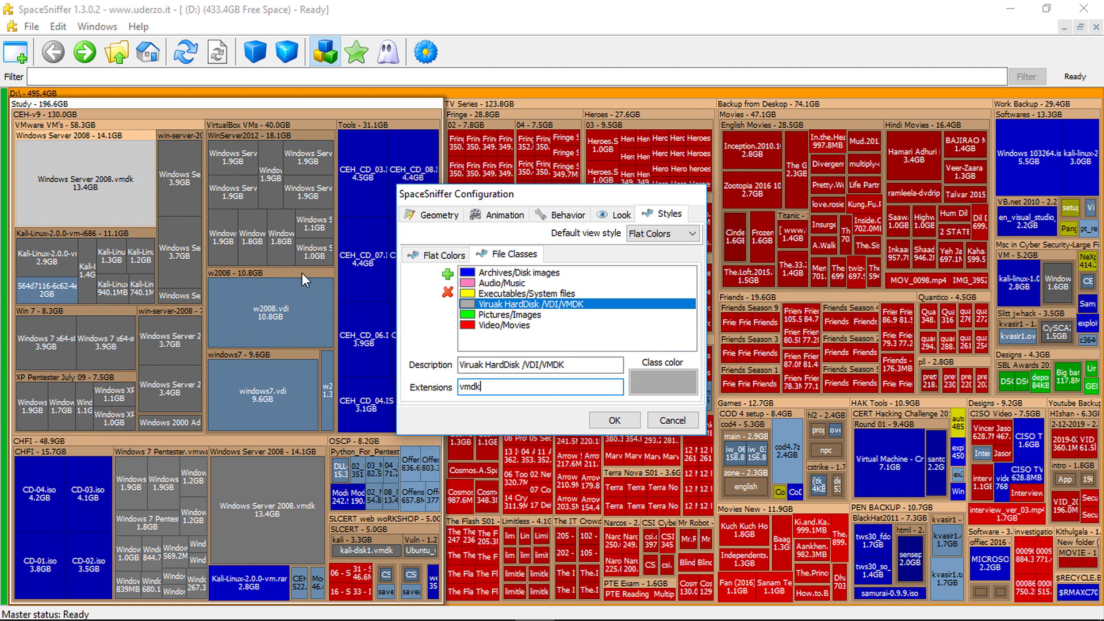
pyautogui.click(675, 396)
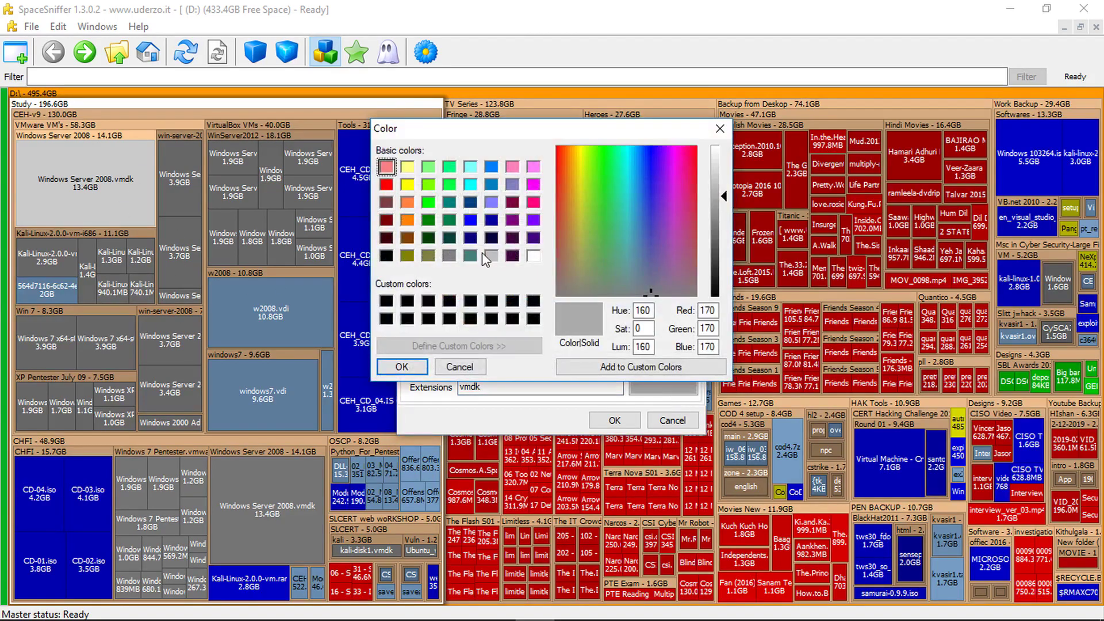
pyautogui.click(513, 221)
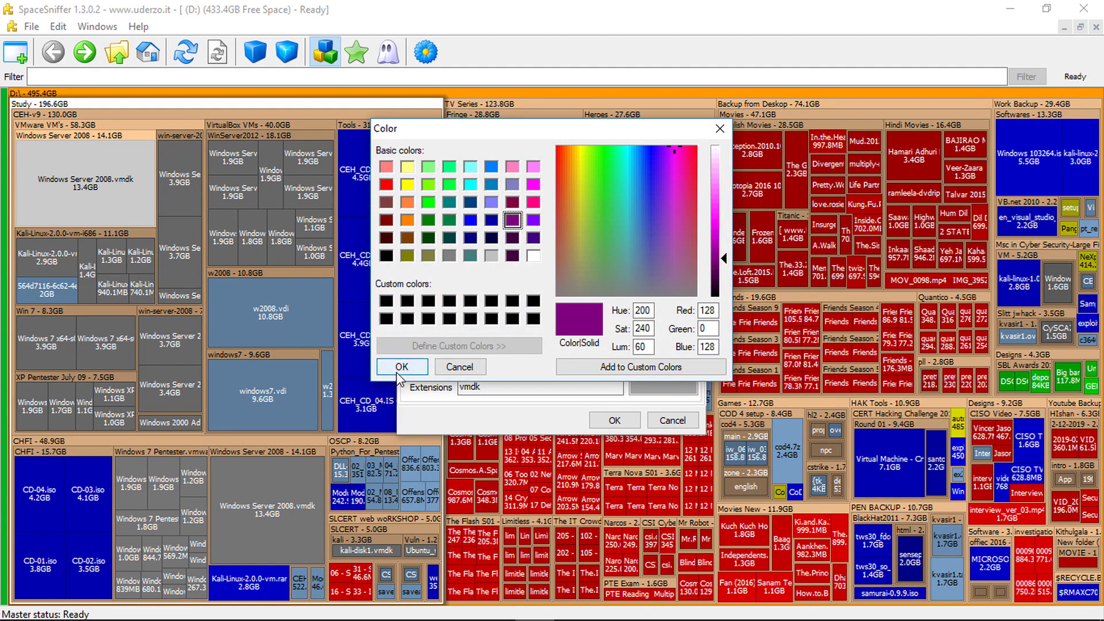
pyautogui.click(401, 368)
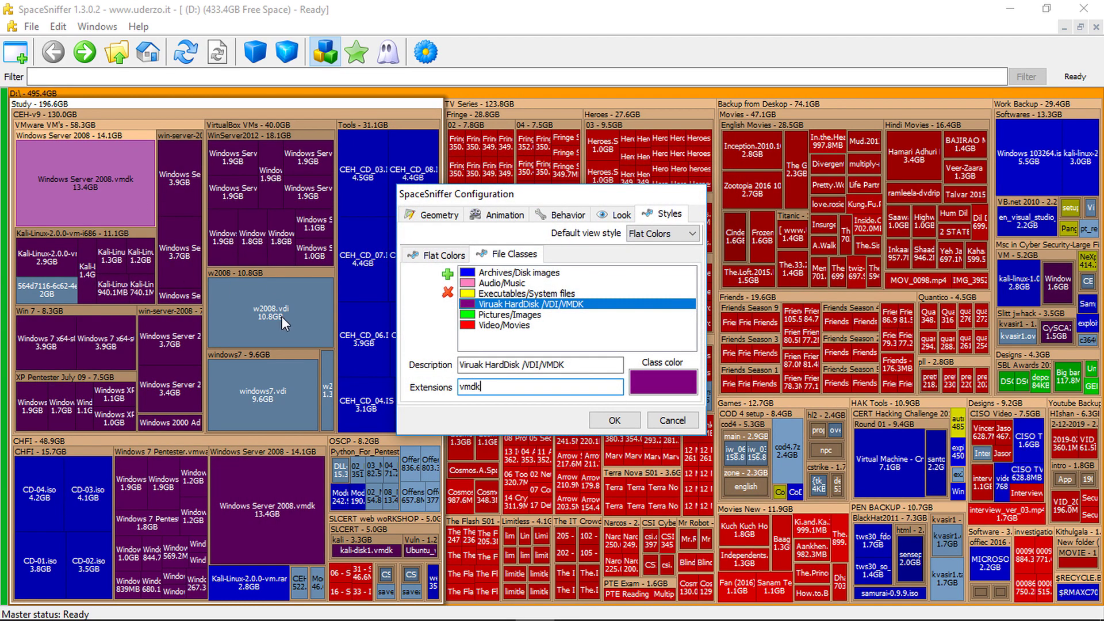
pyautogui.write(';vdi')
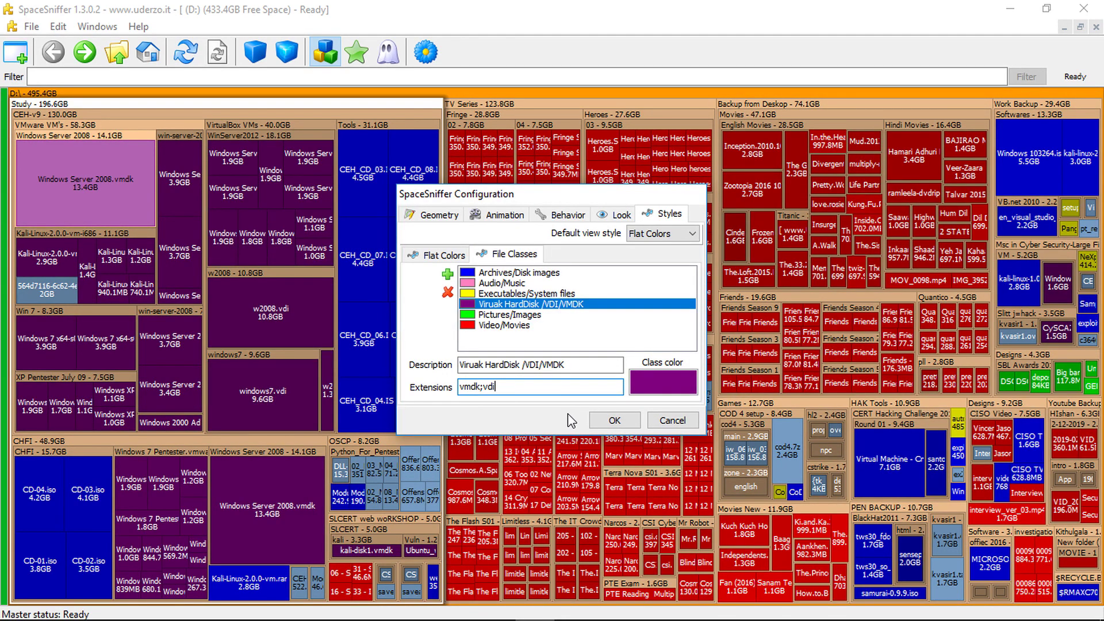
pyautogui.click(629, 422)
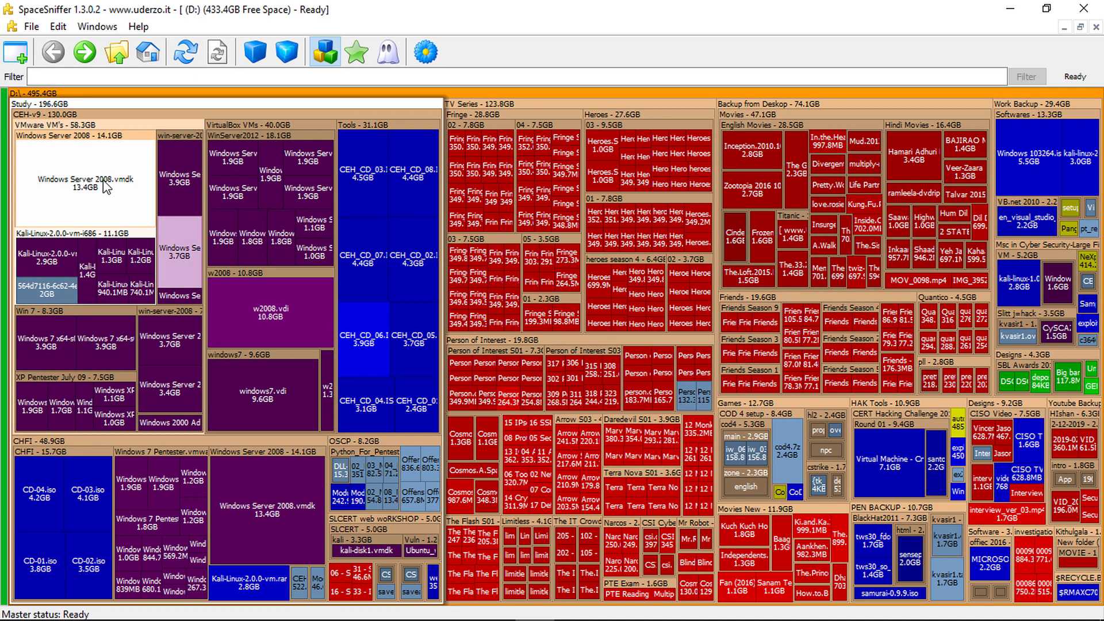
# Filter the treemap with *.vmdk to show only vmdk files.
pyautogui.click(96, 77)
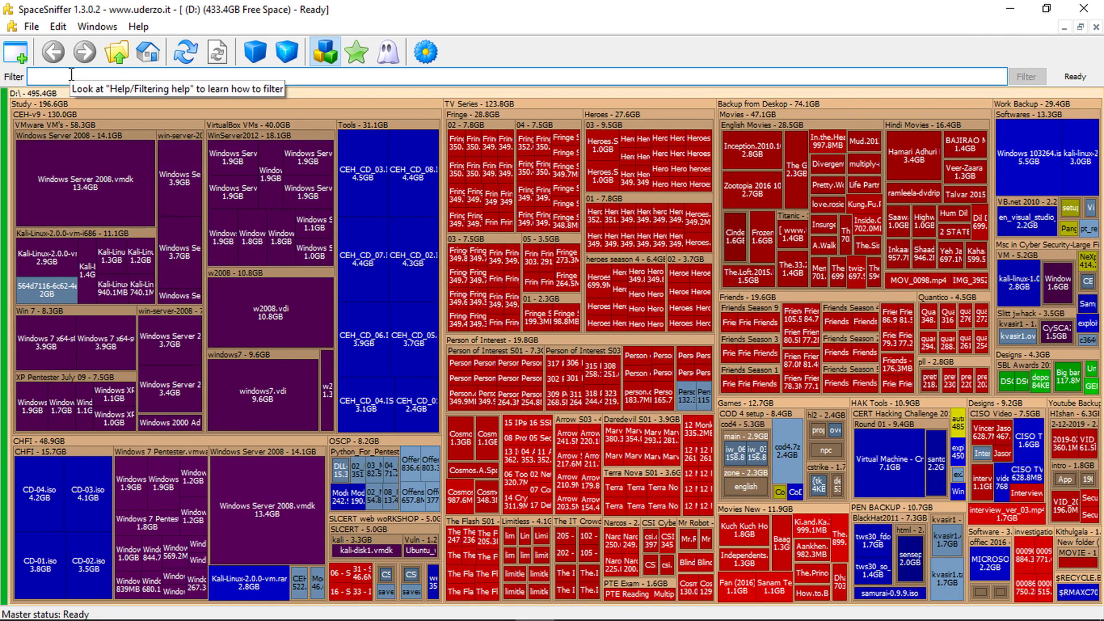
pyautogui.write('*')
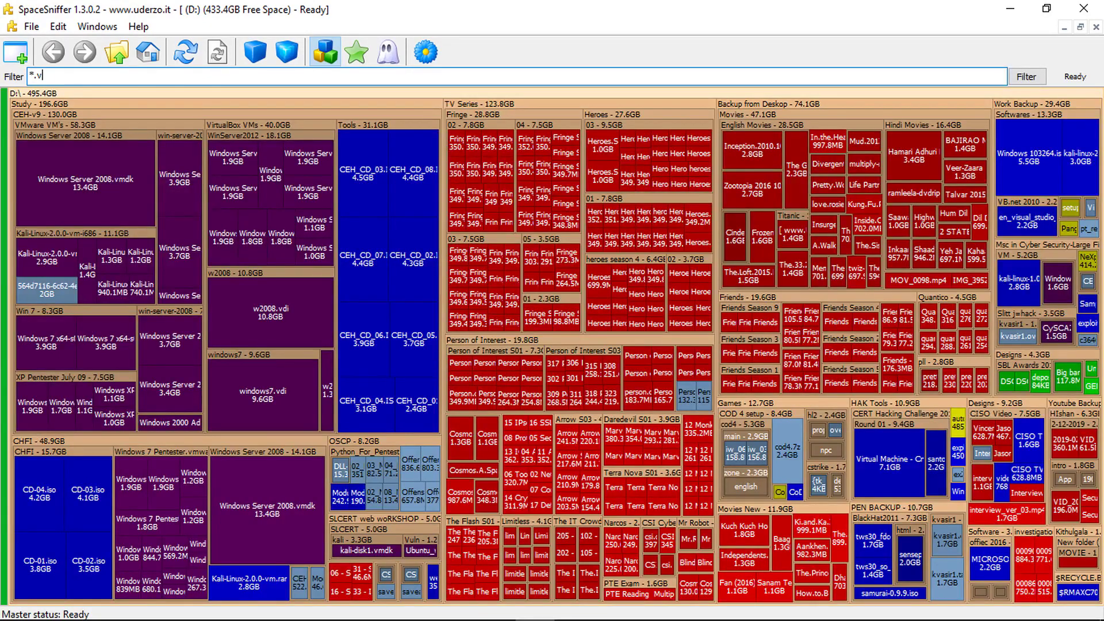
pyautogui.write('.vmdk')
pyautogui.press('Return')
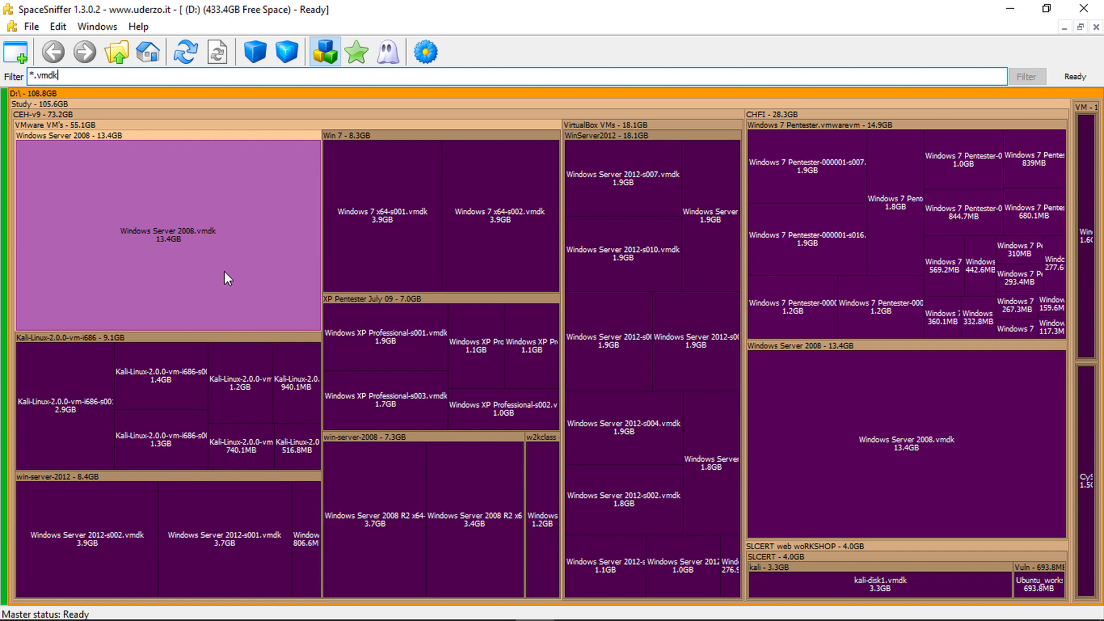
# Open the Windows Server 2008 folder in Explorer and select Windows Server 2008.vmdk.
pyautogui.rightClick(157, 135)
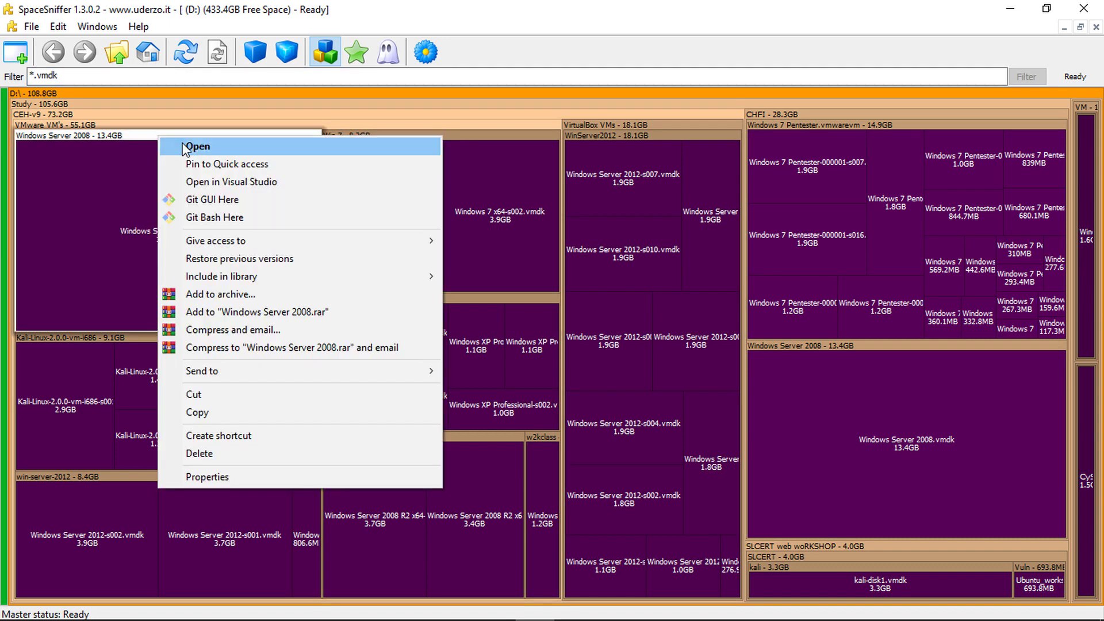
pyautogui.click(232, 147)
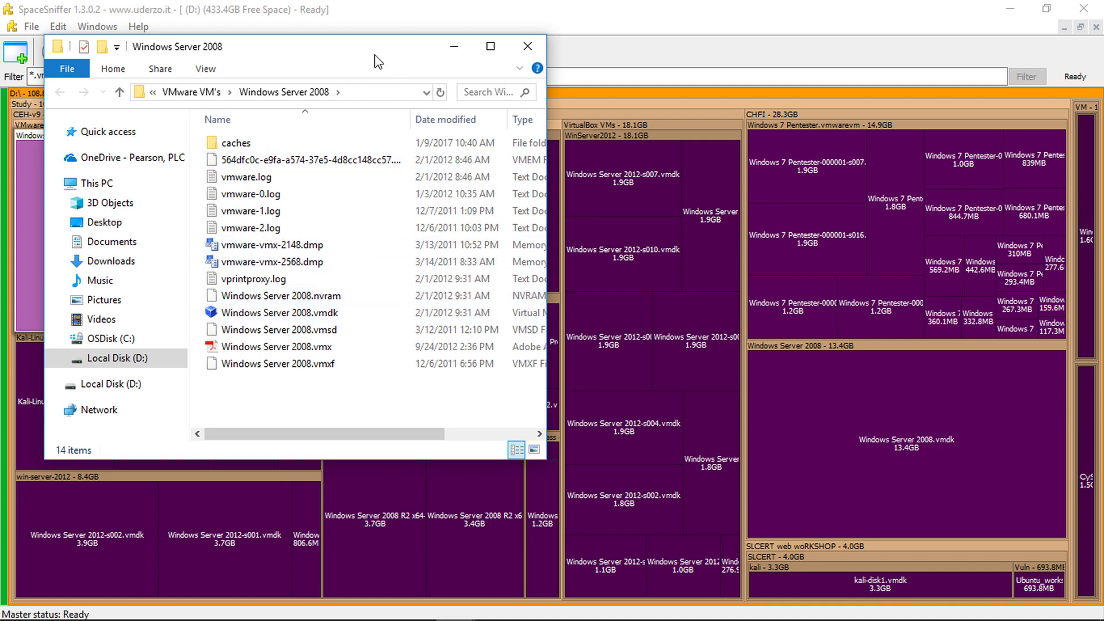
pyautogui.moveTo(374, 62); pyautogui.dragTo(628, 74)
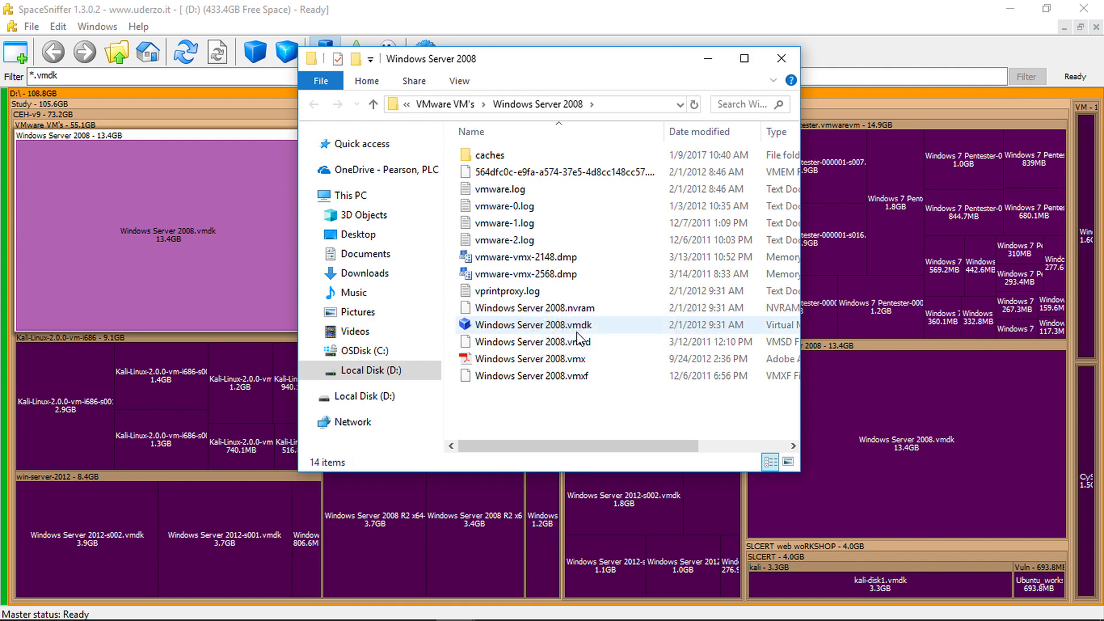
pyautogui.click(545, 331)
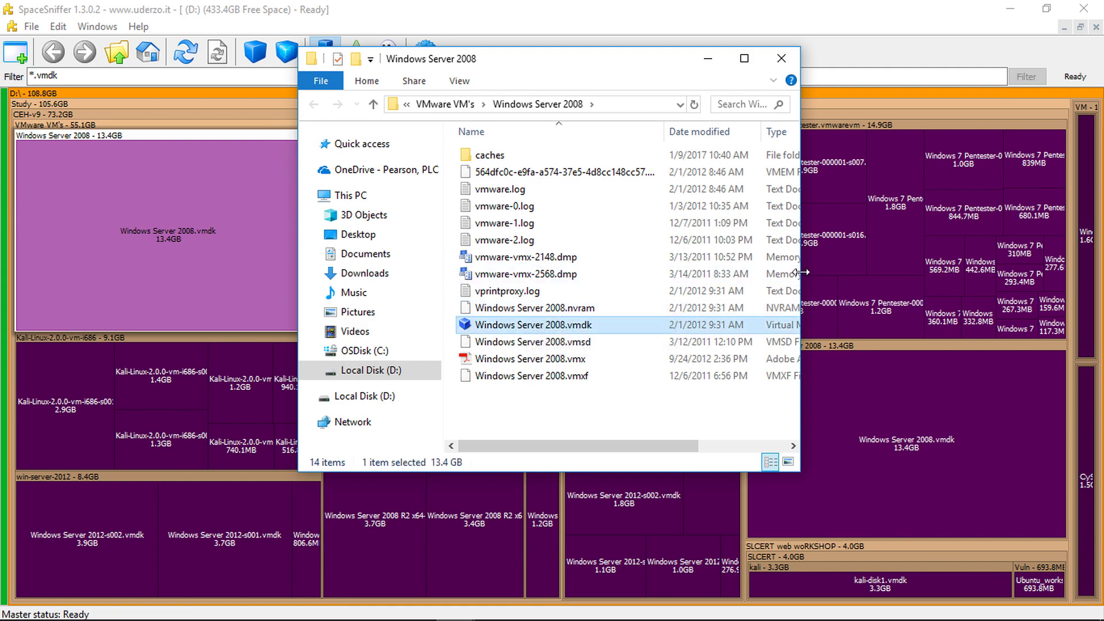
pyautogui.moveTo(800, 277); pyautogui.dragTo(1050, 256)
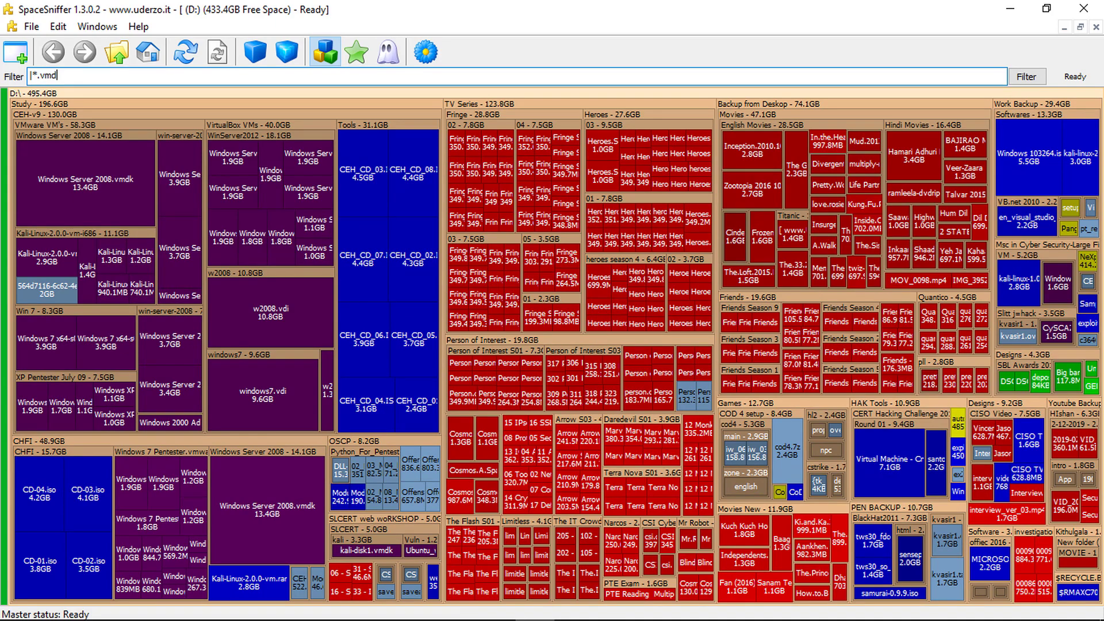
# Clear the *.vmdk filter so the treemap shows all 495.4GB of D:.
pyautogui.press('Return')
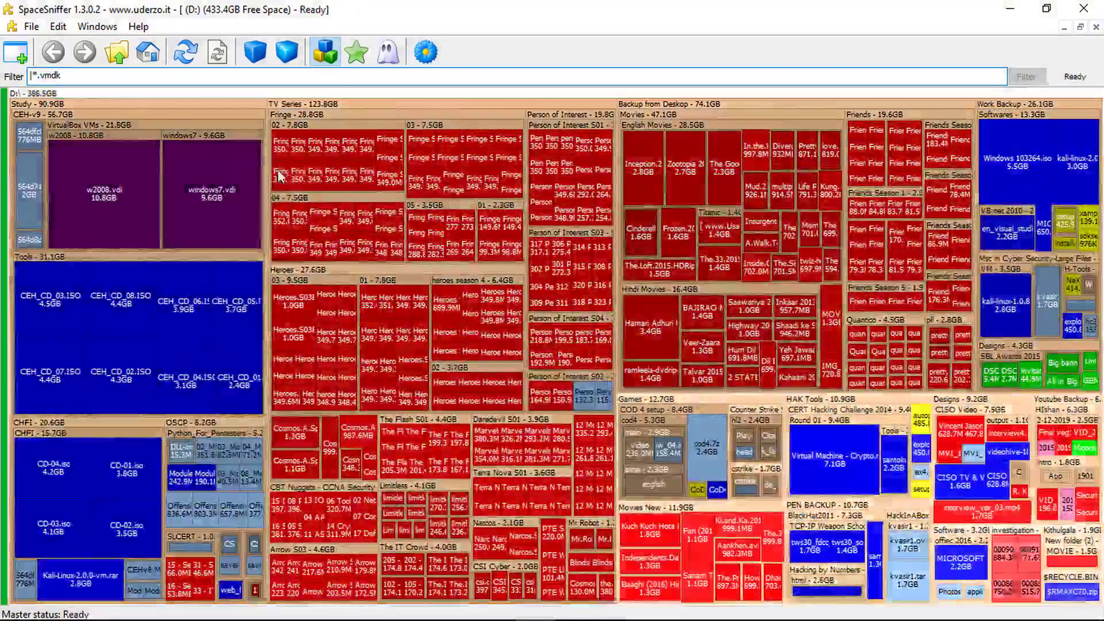
pyautogui.hotkey('ctrl', 'a')
pyautogui.press('BackSpace')
pyautogui.press('Return')
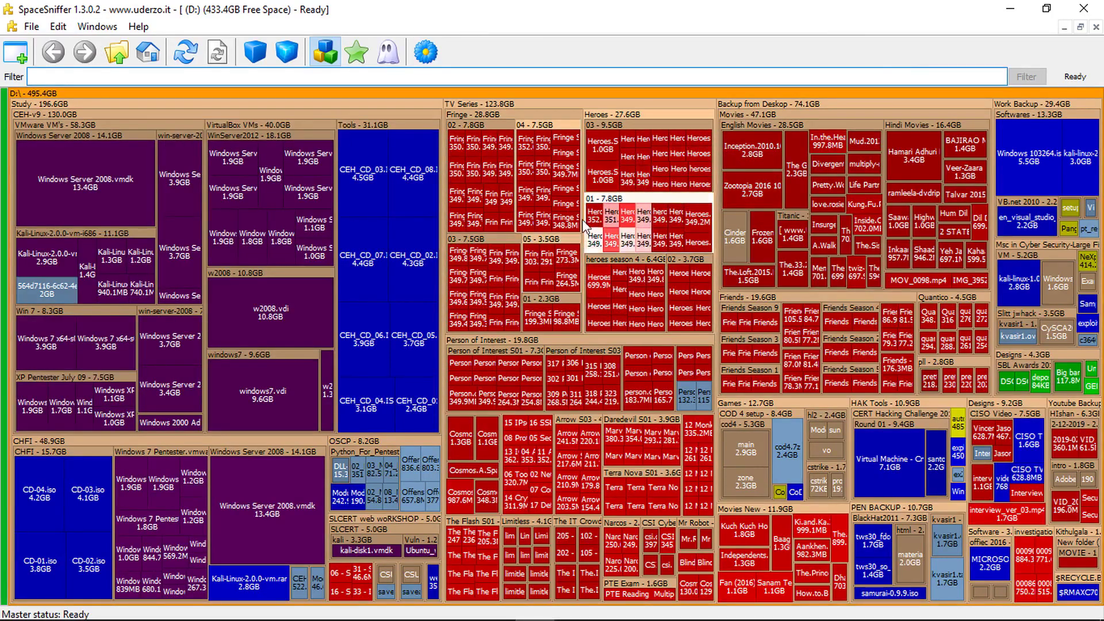
# Copy the Video/Movies class name from the File Classes configuration.
pyautogui.click(58, 27)
pyautogui.click(65, 45)
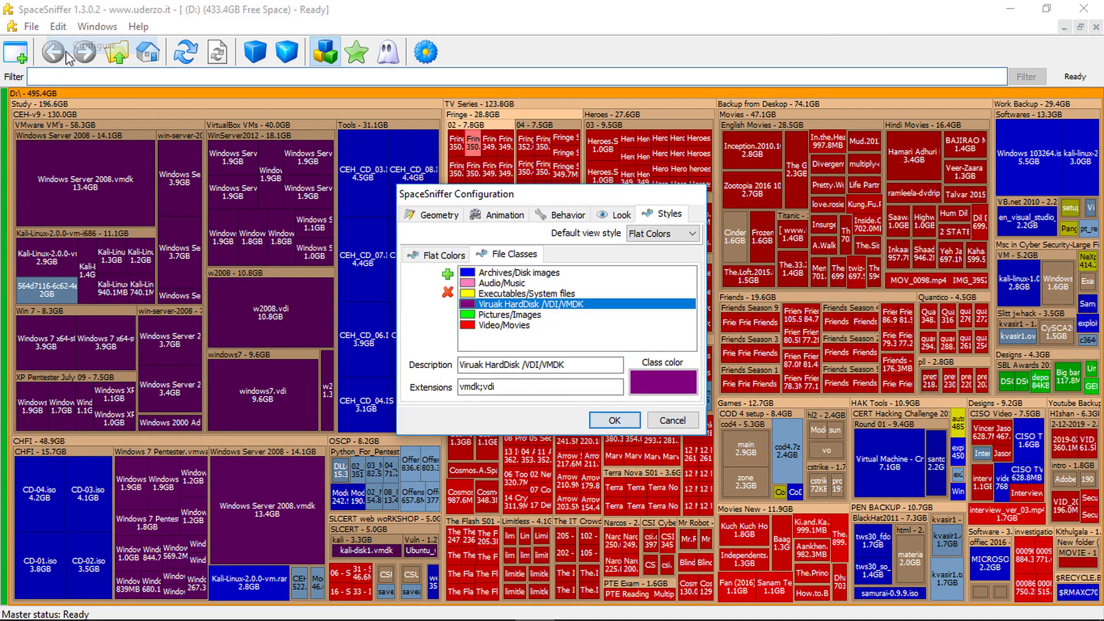
pyautogui.click(487, 326)
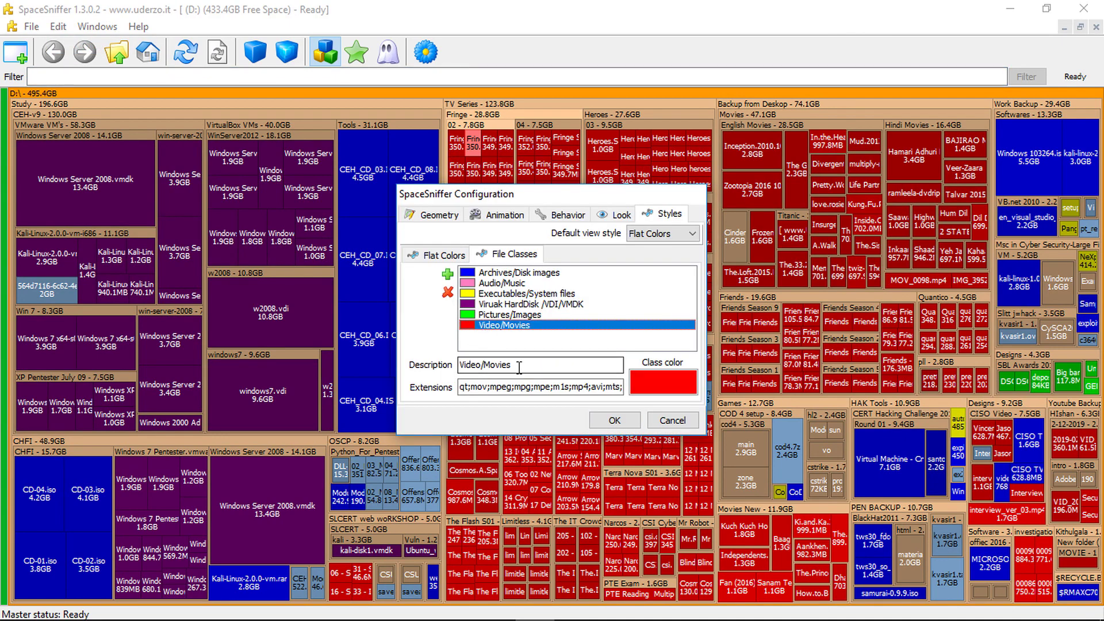
pyautogui.moveTo(519, 367); pyautogui.dragTo(375, 367)
pyautogui.press('Return')
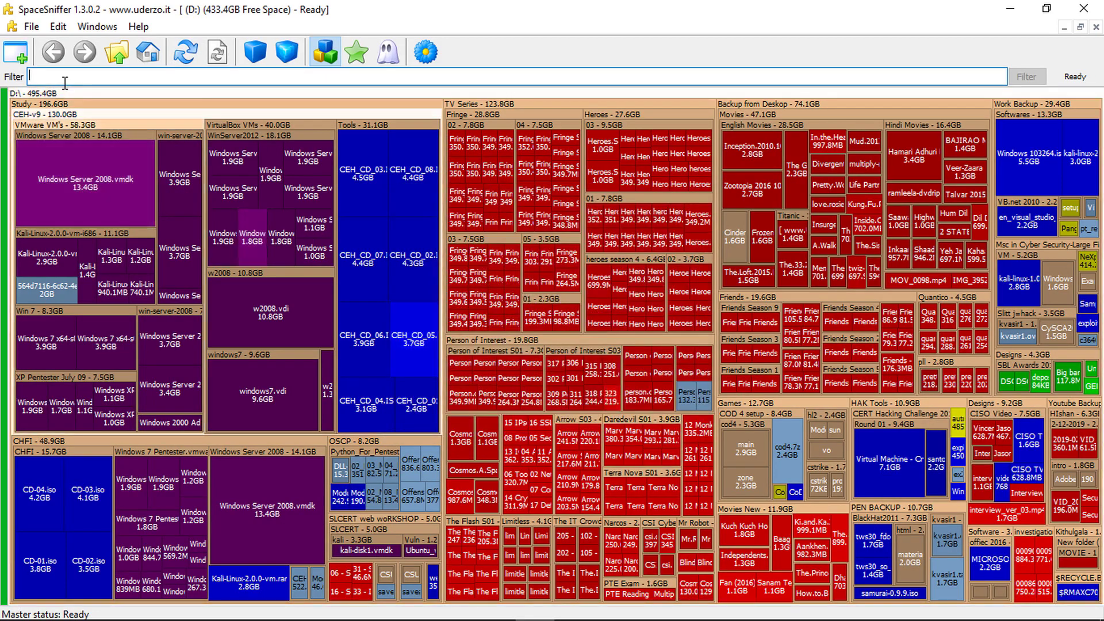
# Apply the :class:Video/Movies filter, correcting a stray semicolon.
pyautogui.click(56, 78)
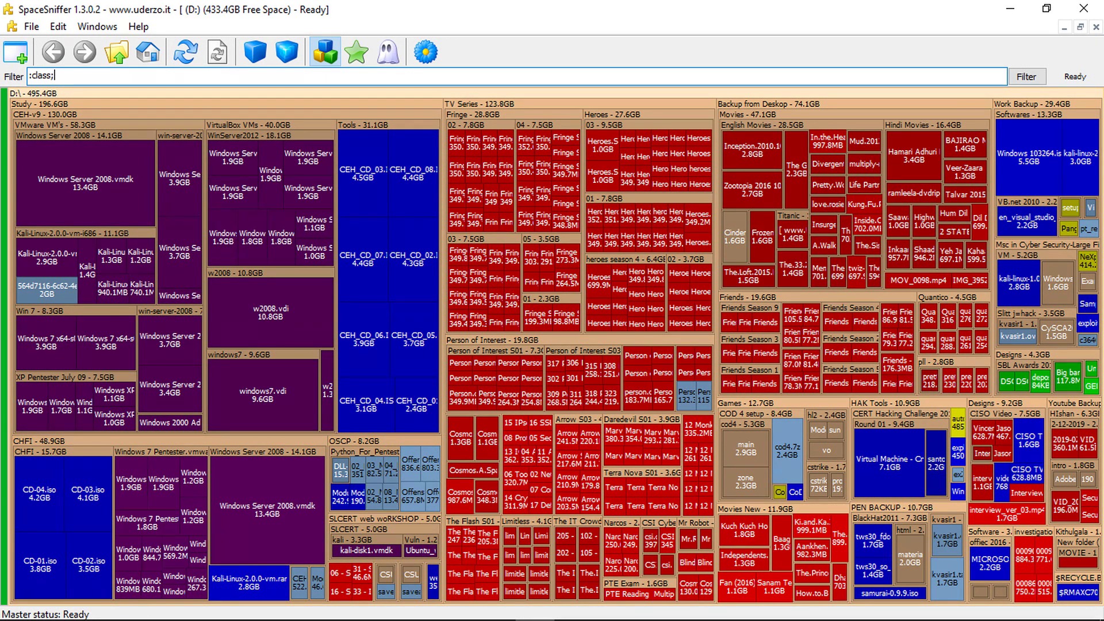
pyautogui.press('Return')
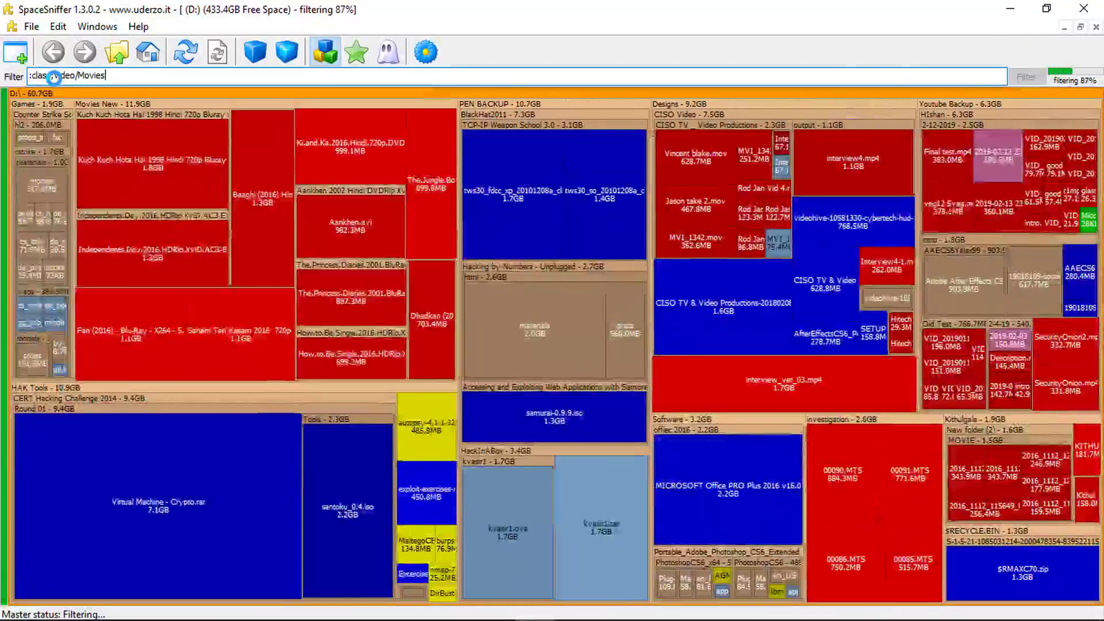
pyautogui.click(55, 75)
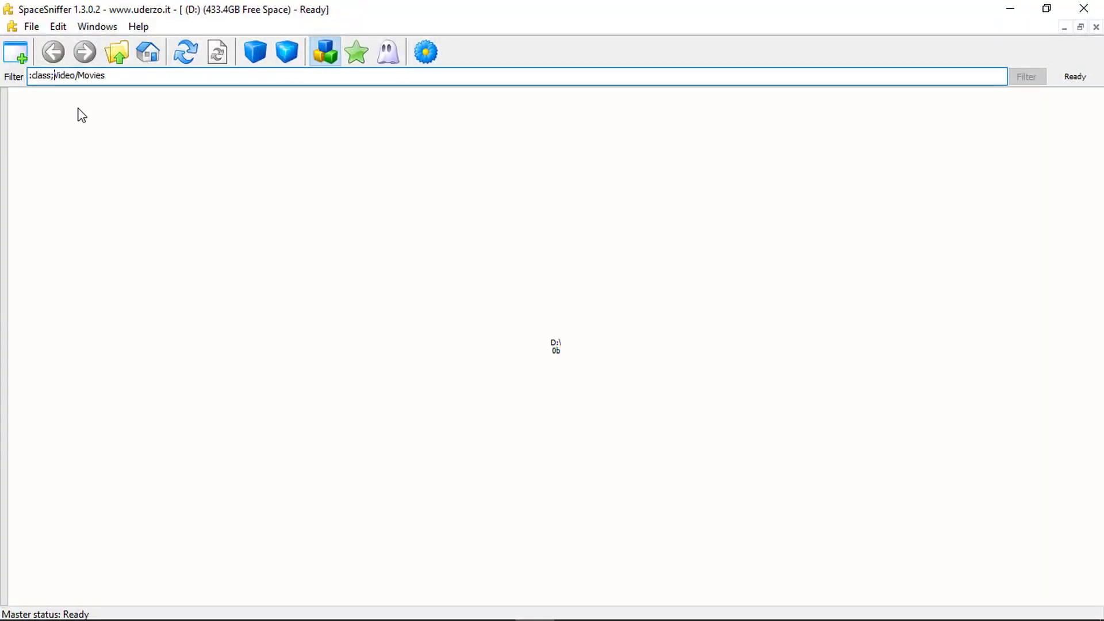
pyautogui.press('BackSpace')
pyautogui.press('Return')
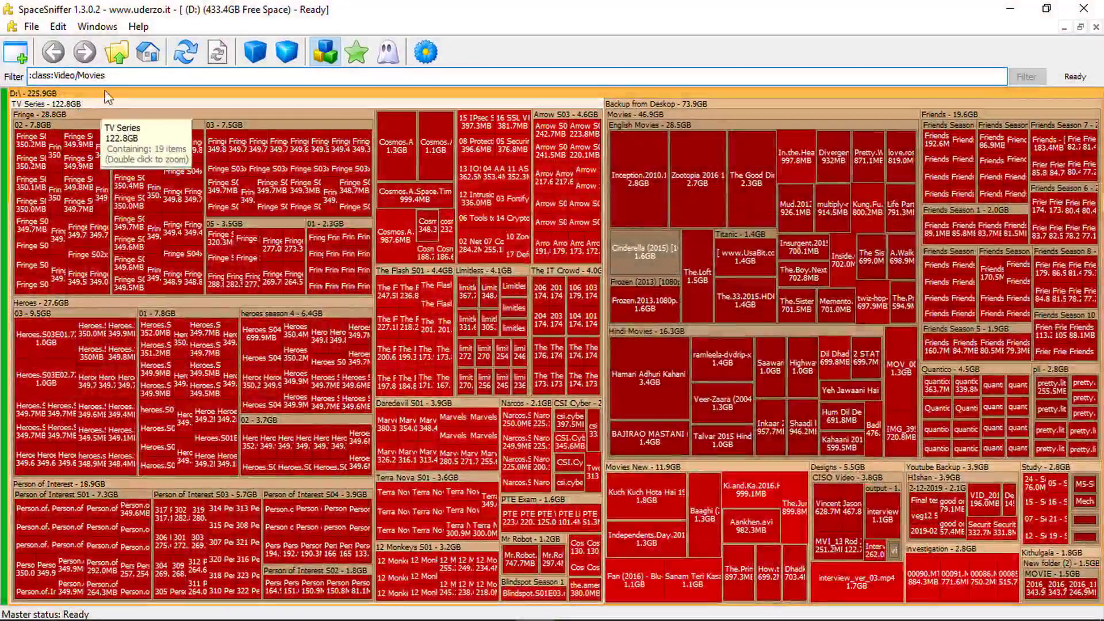
pyautogui.click(109, 75)
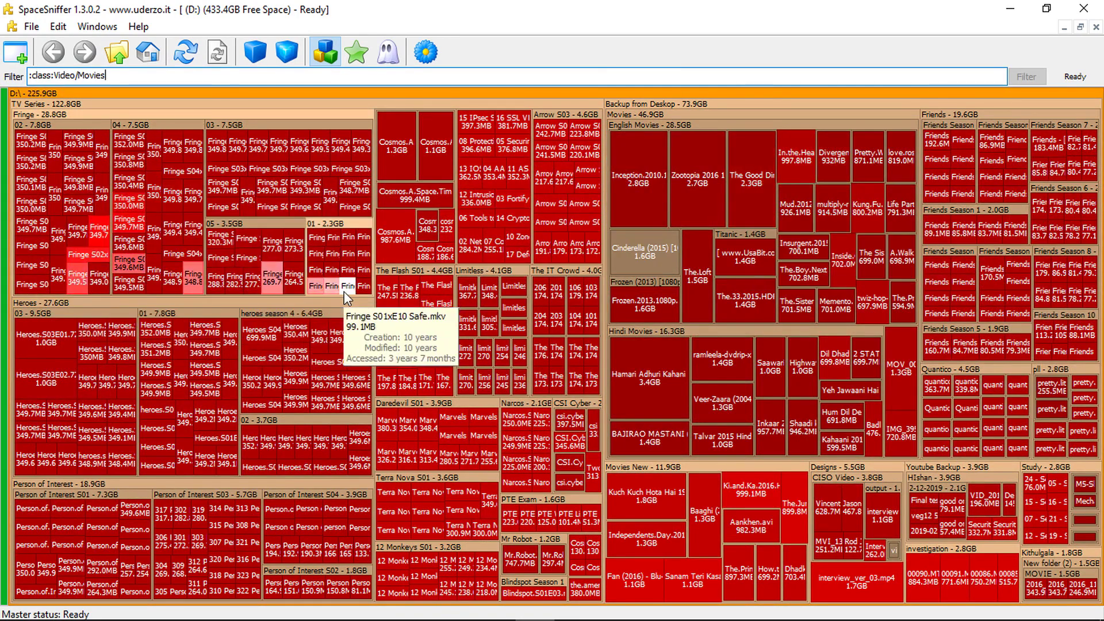
pyautogui.write(';')
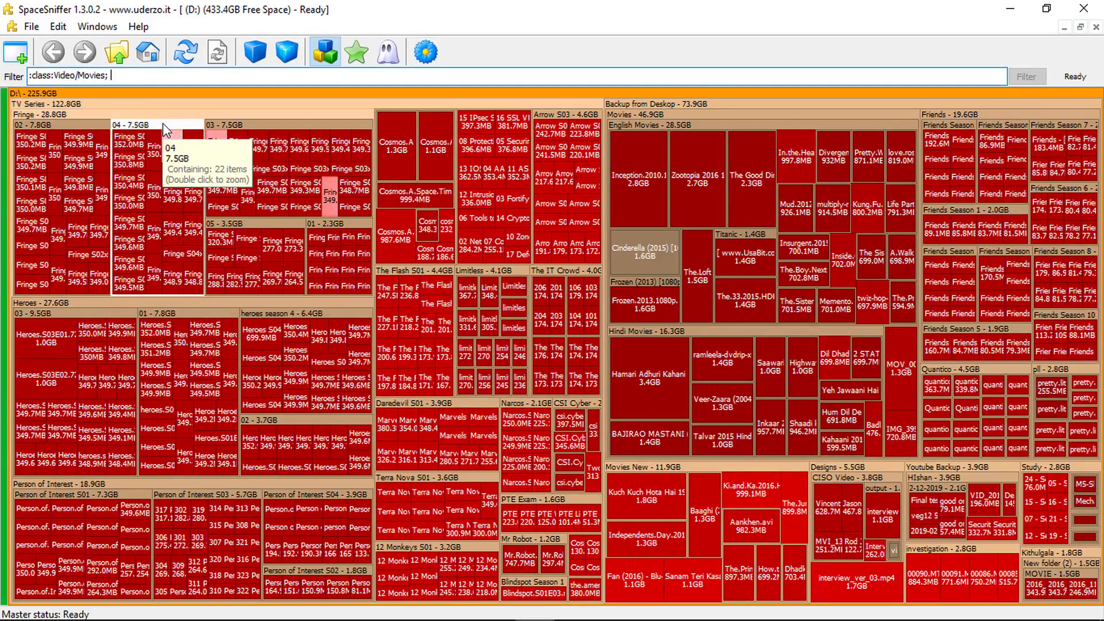
# Narrow the video filter to files older than 1 year, then older than 5 years.
pyautogui.click(124, 78)
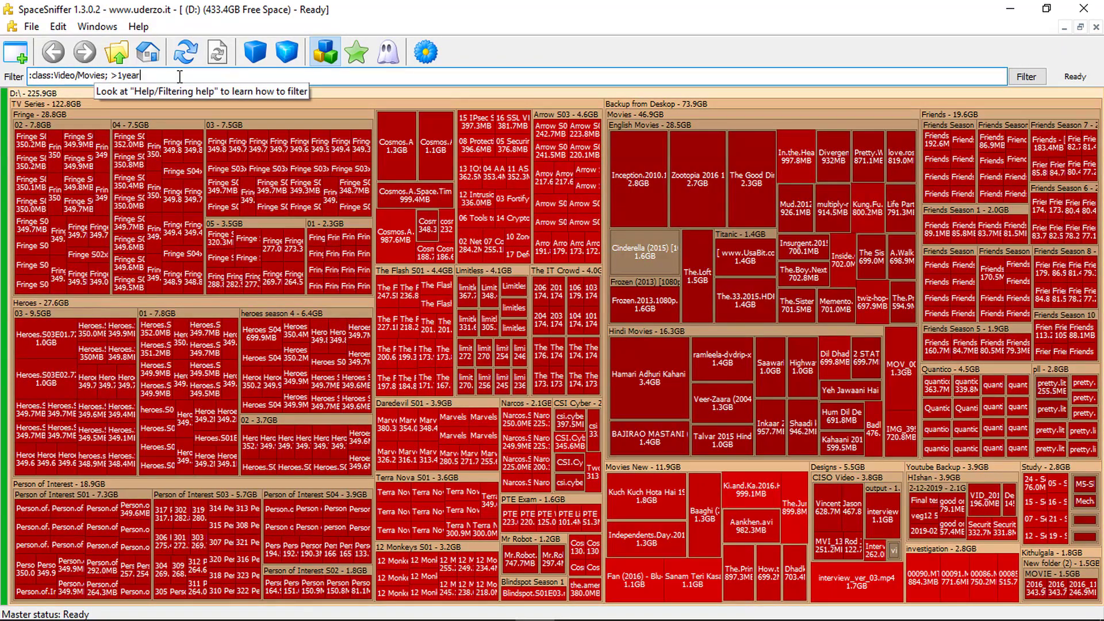
pyautogui.press('Return')
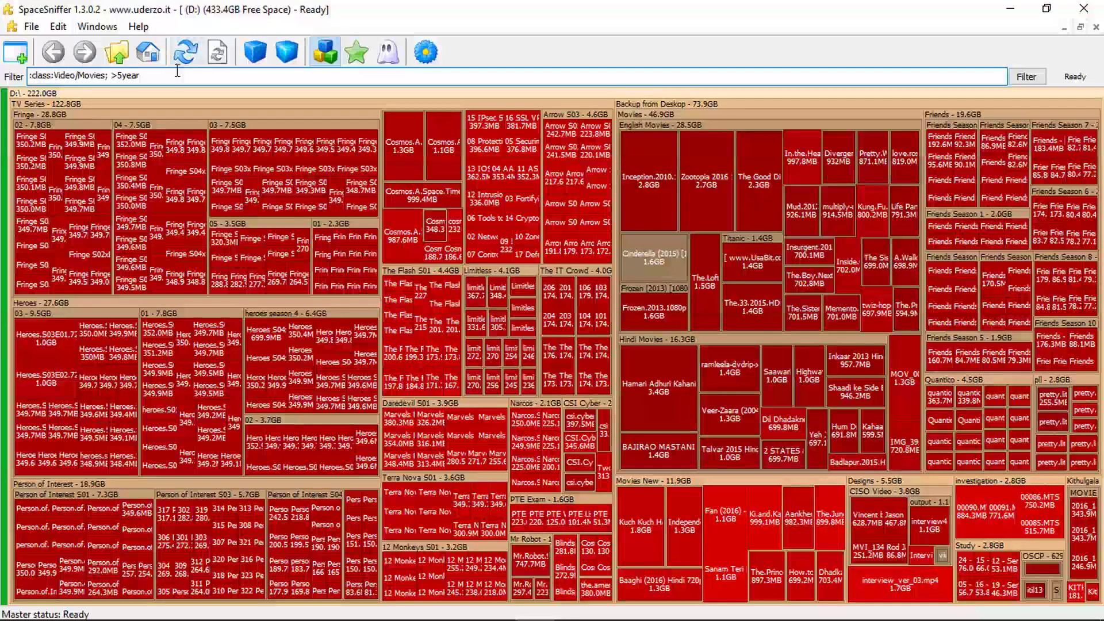
pyautogui.press('Return')
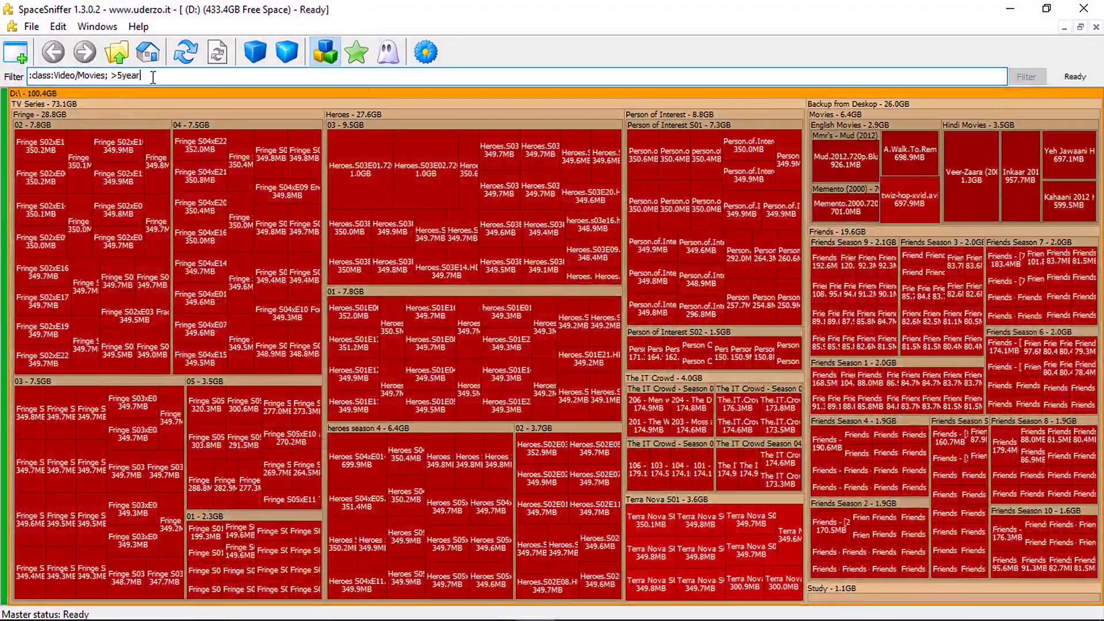
pyautogui.write('s')
pyautogui.press('Return')
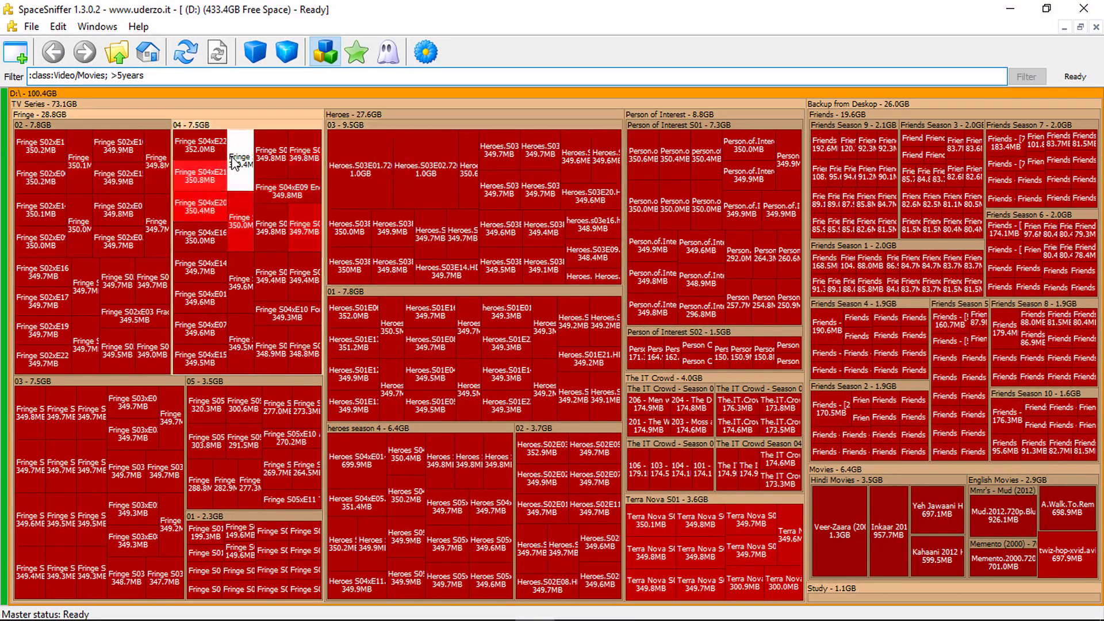
# Raise the age limit to over 10 years, then >15years, leaving one 174.6MB IT Crowd episode.
pyautogui.click(123, 79)
pyautogui.press('BackSpace')
pyautogui.write('1')
pyautogui.press('Return')
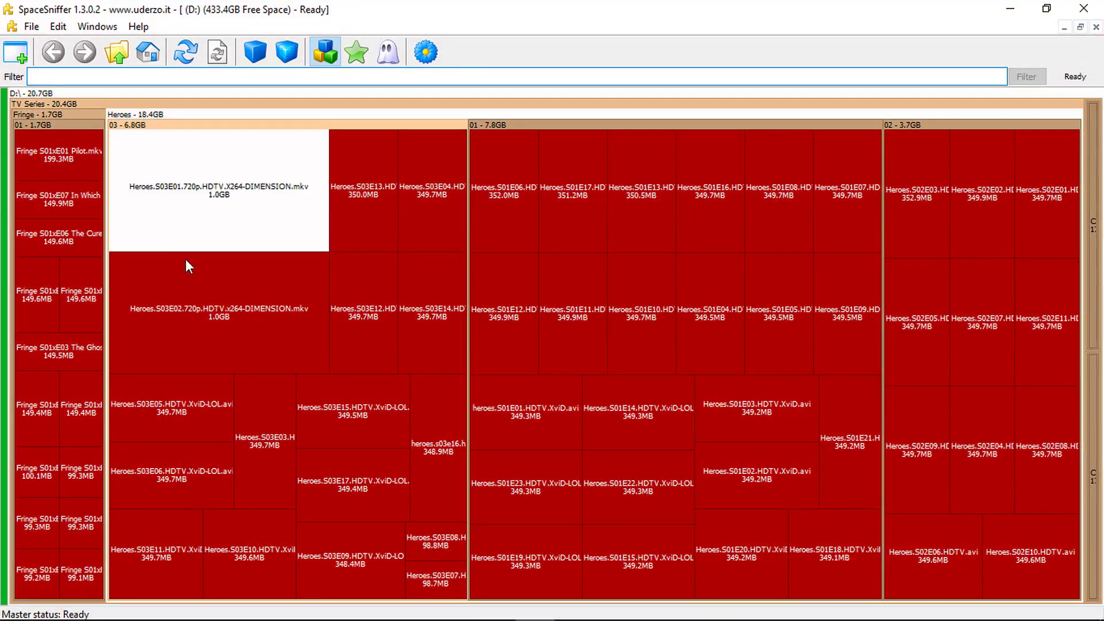
pyautogui.moveTo(380, 166)
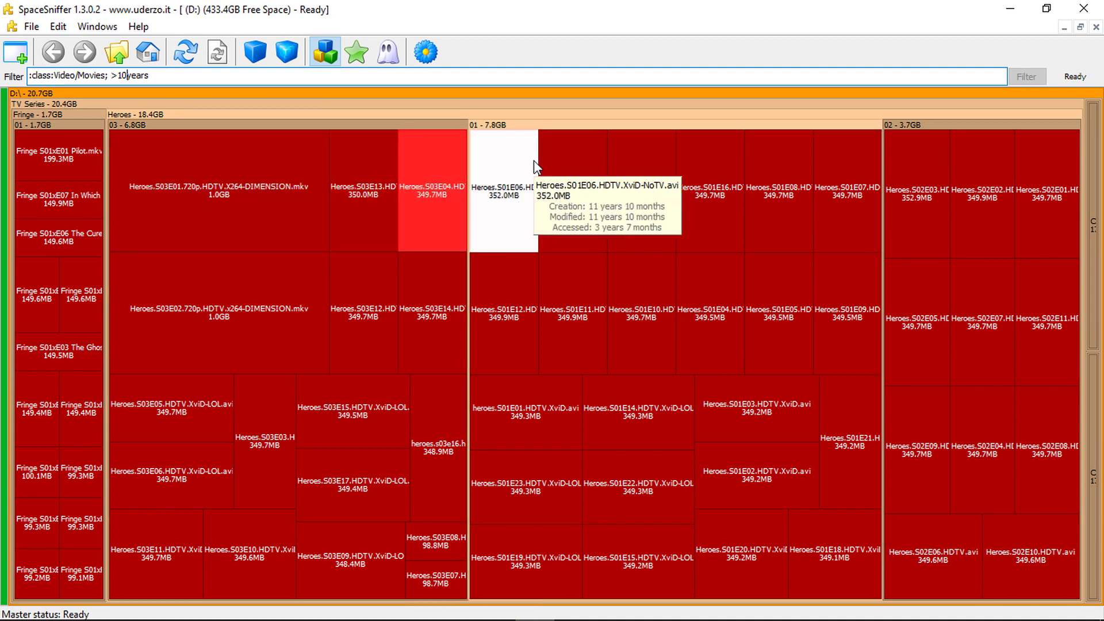
pyautogui.moveTo(248, 196)
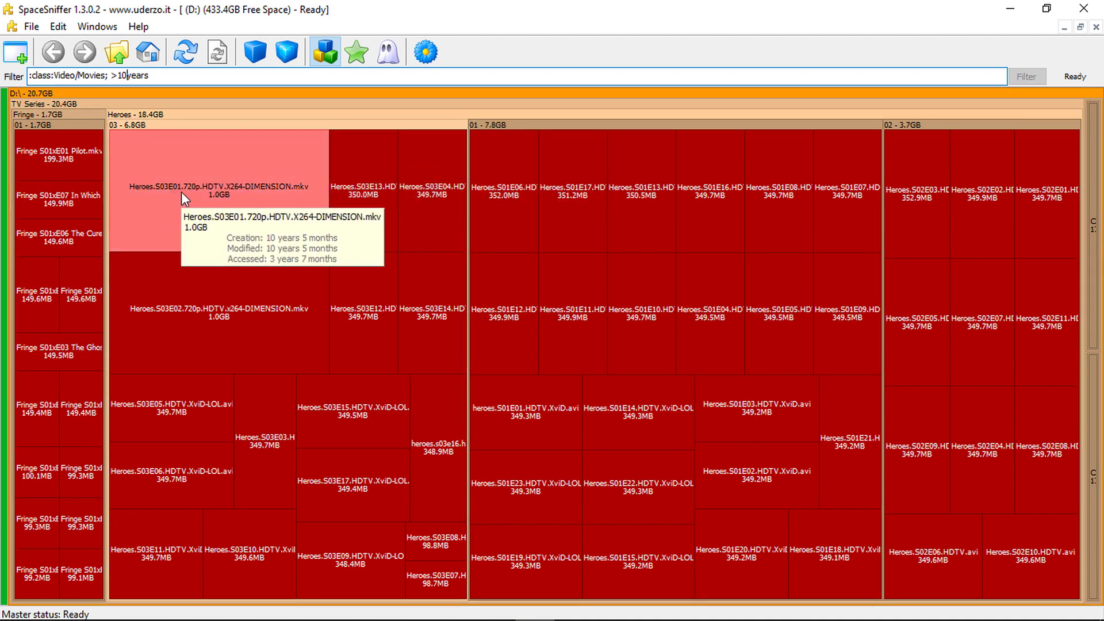
pyautogui.moveTo(61, 169)
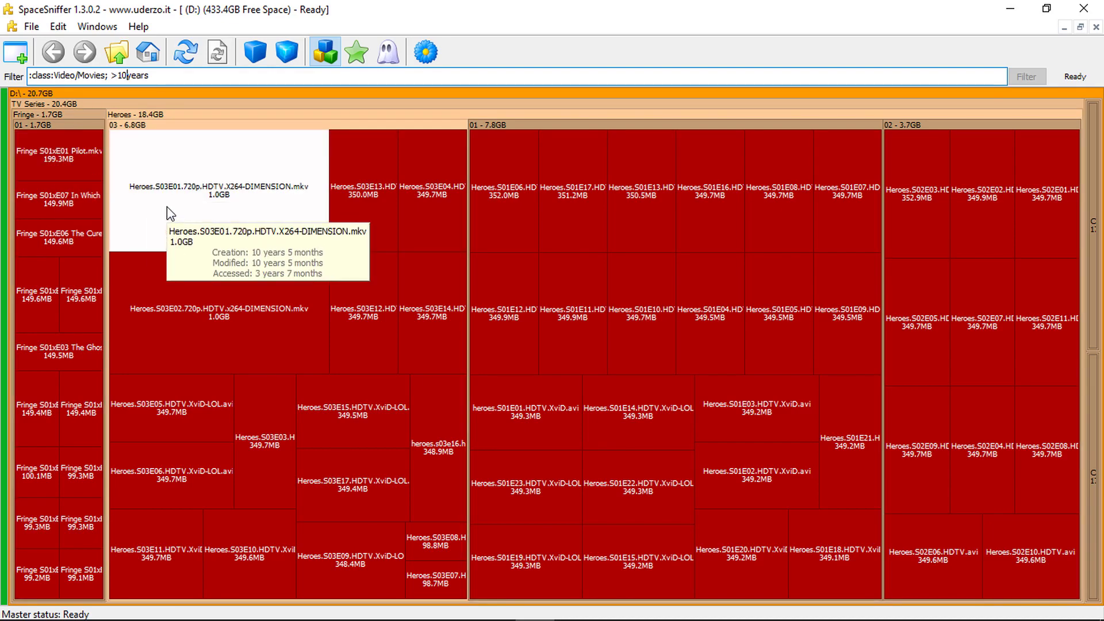
pyautogui.moveTo(129, 114)
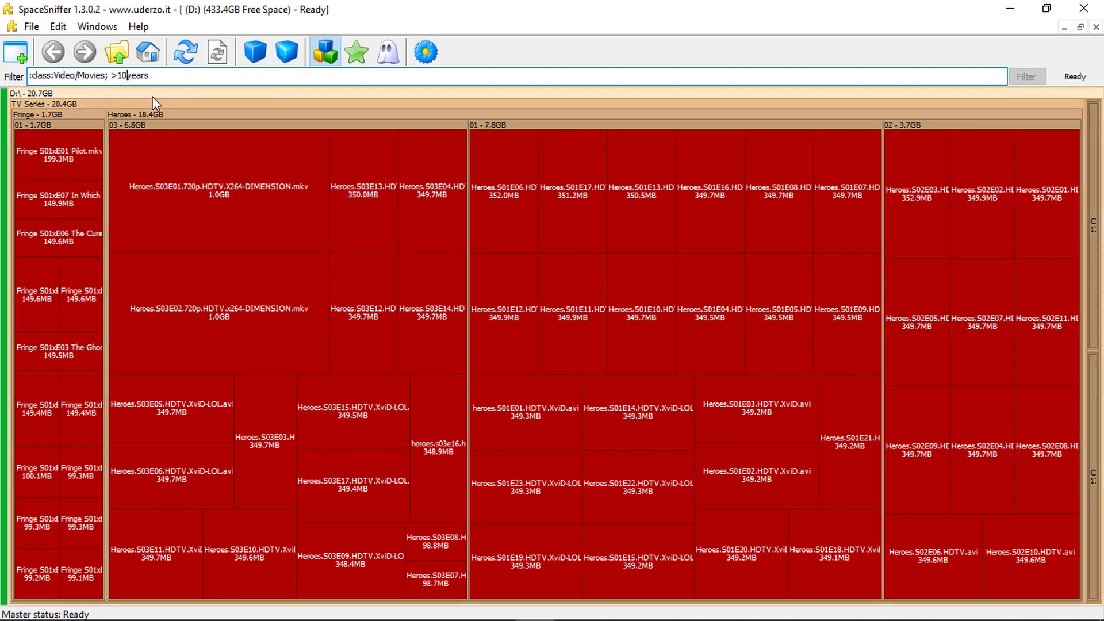
pyautogui.press('BackSpace')
pyautogui.write('5')
pyautogui.press('Return')
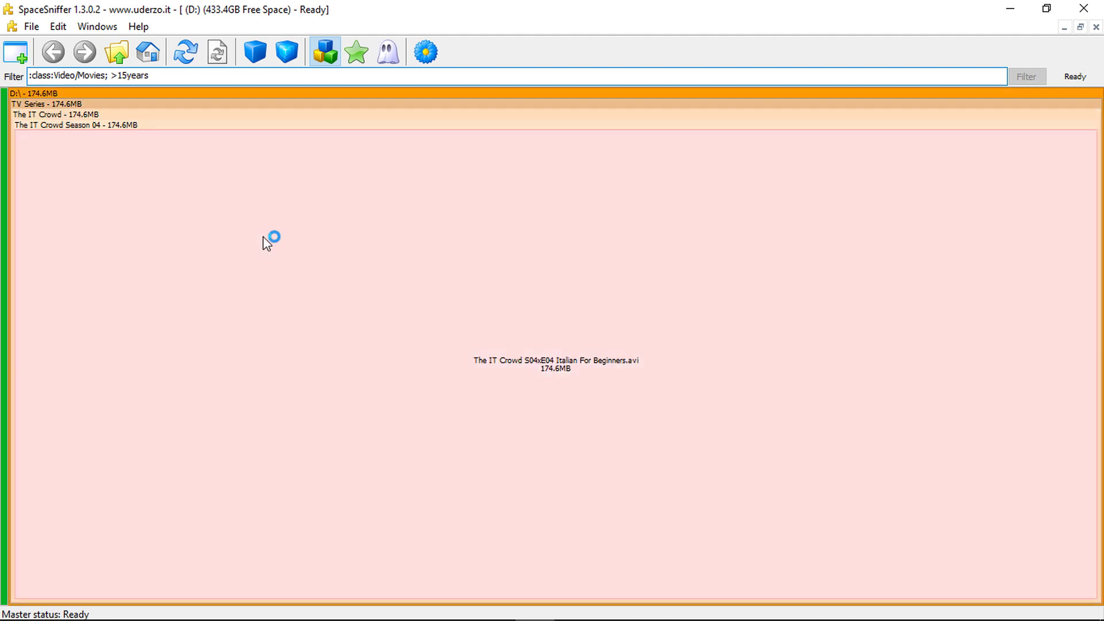
pyautogui.moveTo(263, 237)
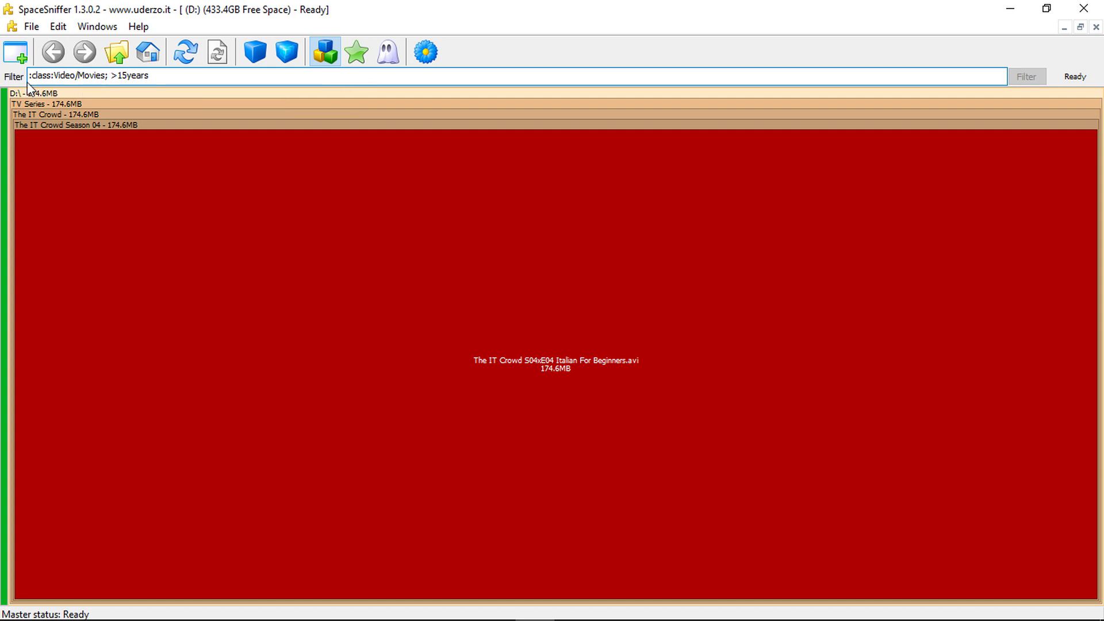
pyautogui.press('Return')
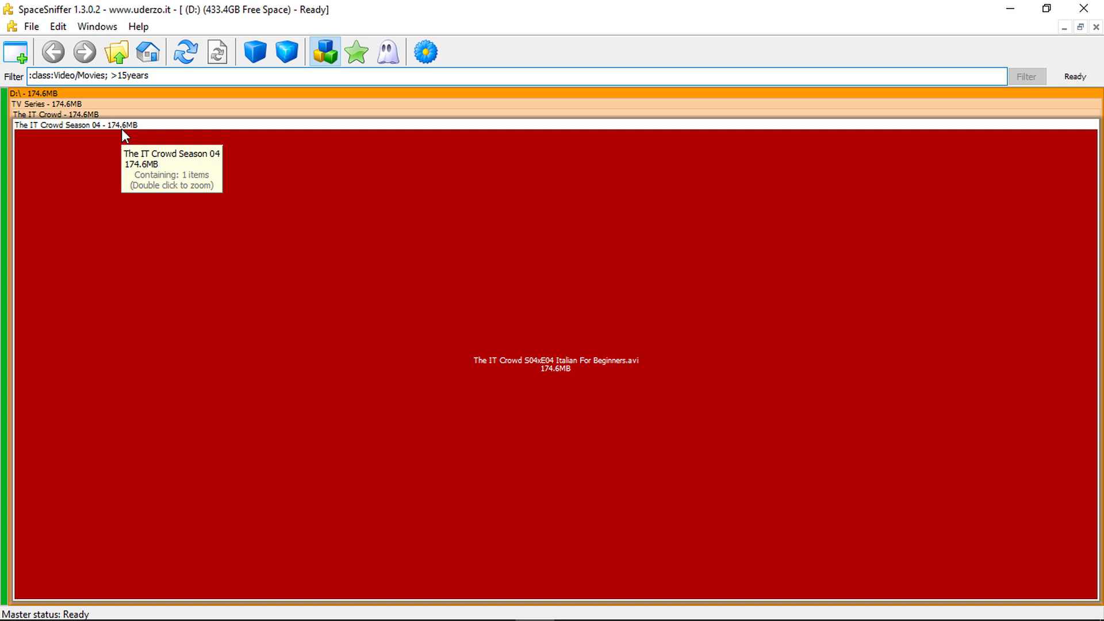
pyautogui.rightClick(139, 125)
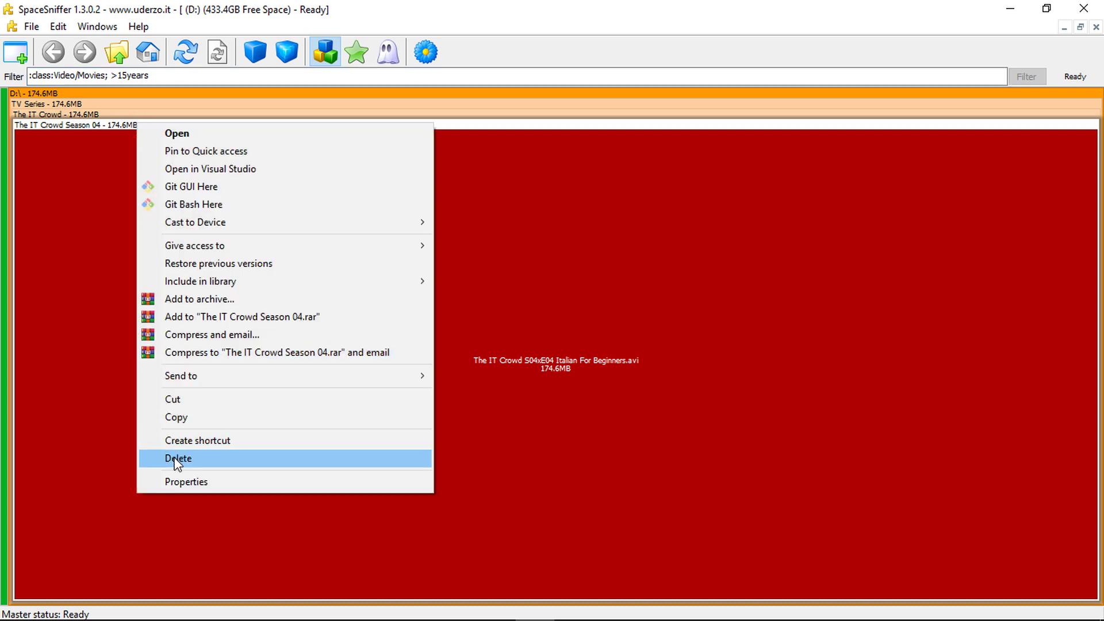
pyautogui.click(173, 79)
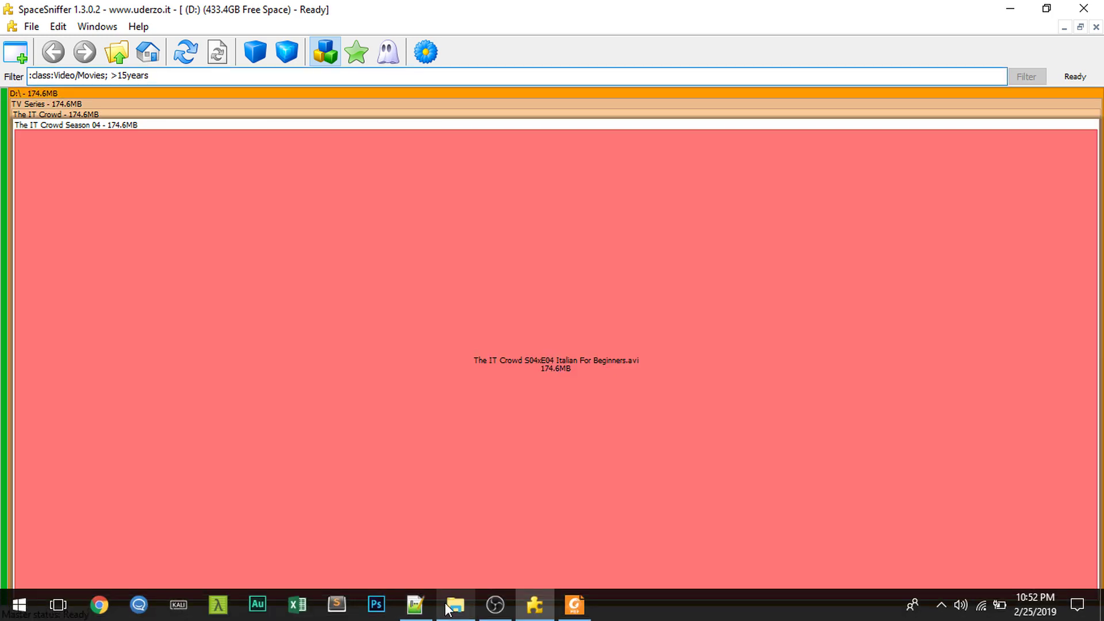
pyautogui.click(456, 609)
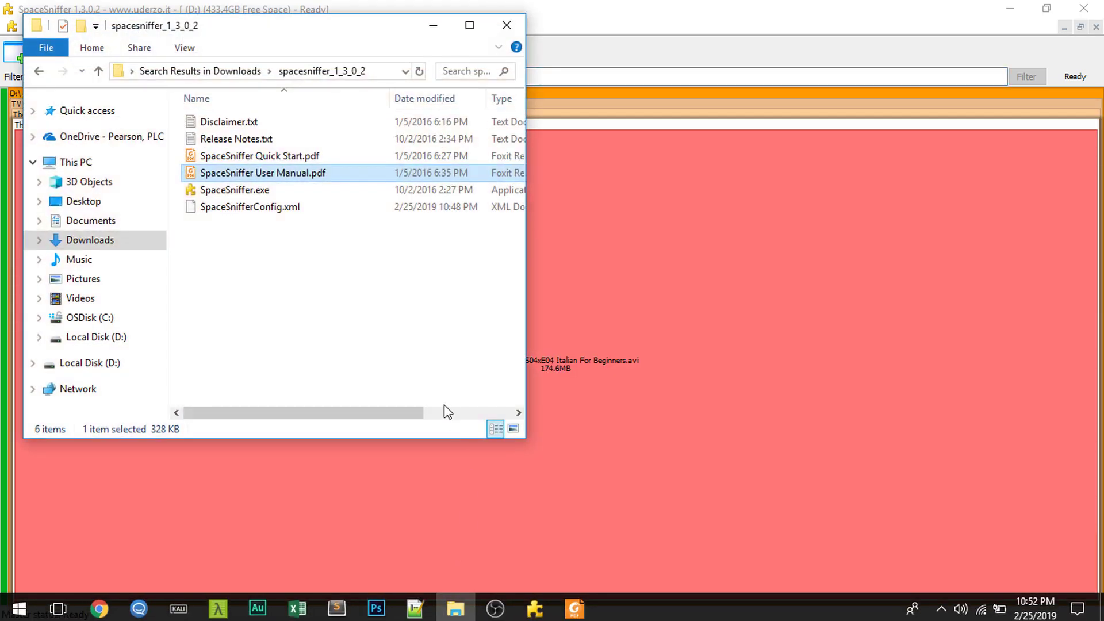
pyautogui.doubleClick(235, 173)
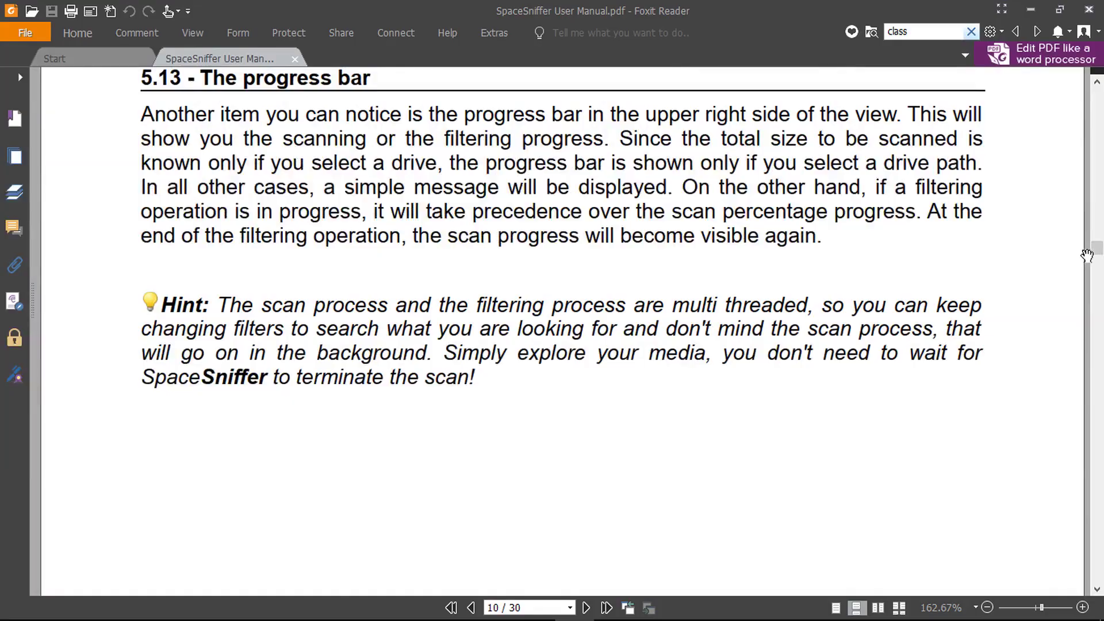
pyautogui.moveTo(1096, 254); pyautogui.dragTo(1101, 330)
pyautogui.click(1032, 9)
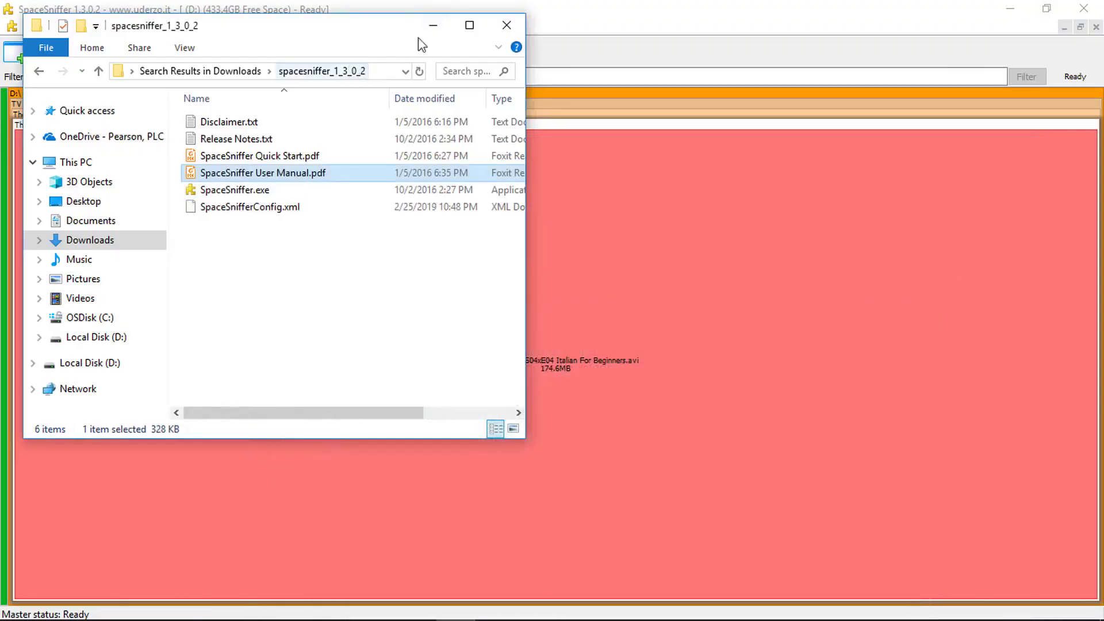
# Hide Explorer and export the D: view as a binary snapshot, Snapshot_MYHDD_DATE.sns, in Desktop\Snapshot.
pyautogui.click(433, 26)
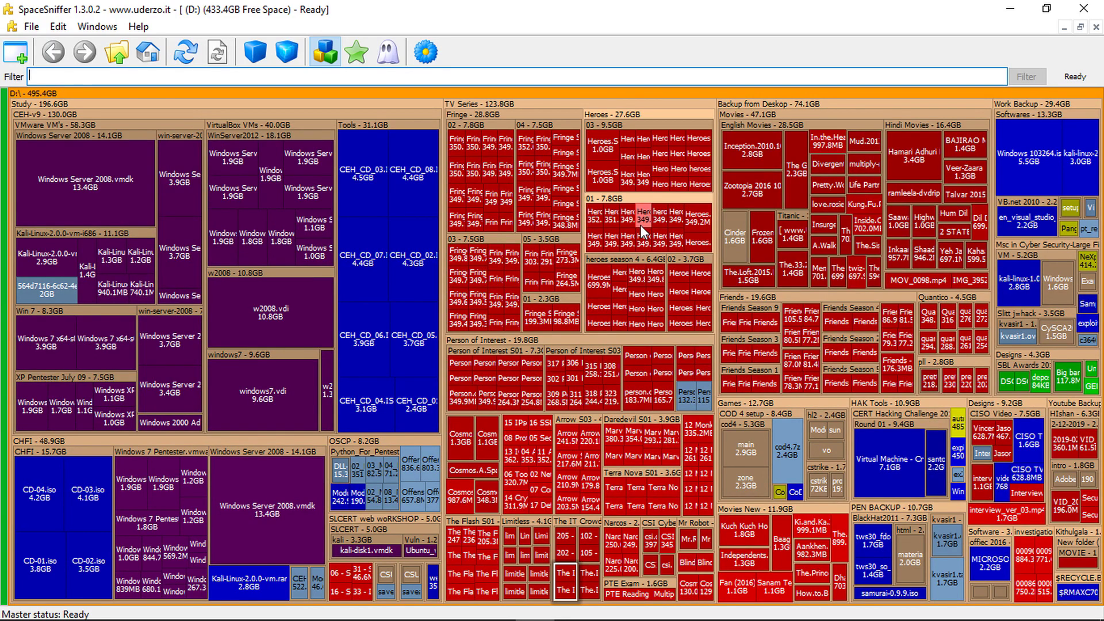
pyautogui.click(32, 28)
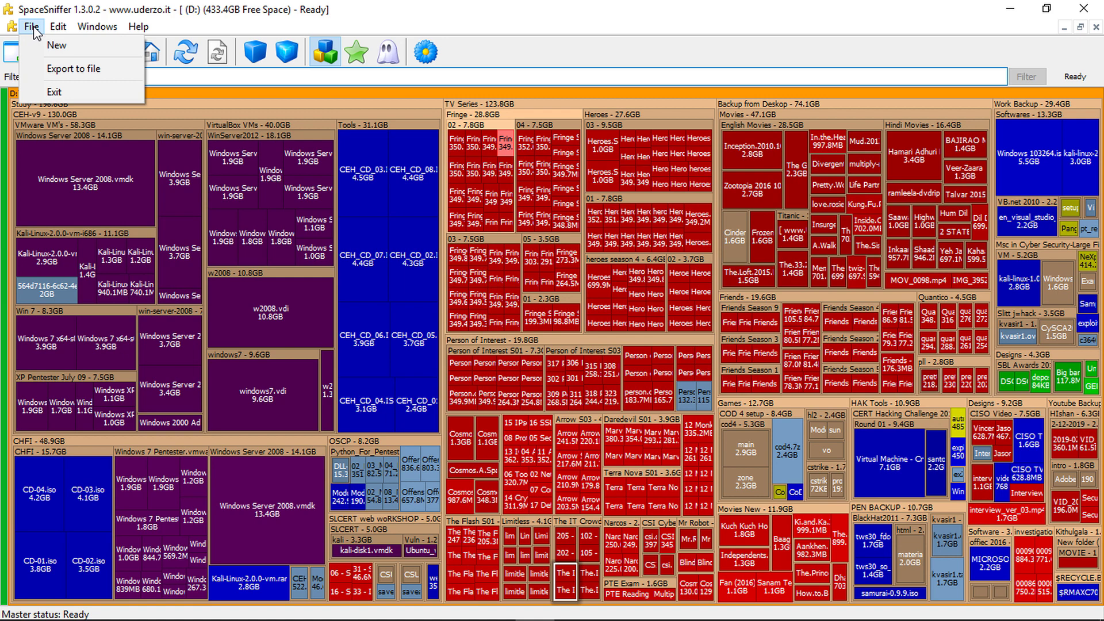
pyautogui.click(52, 69)
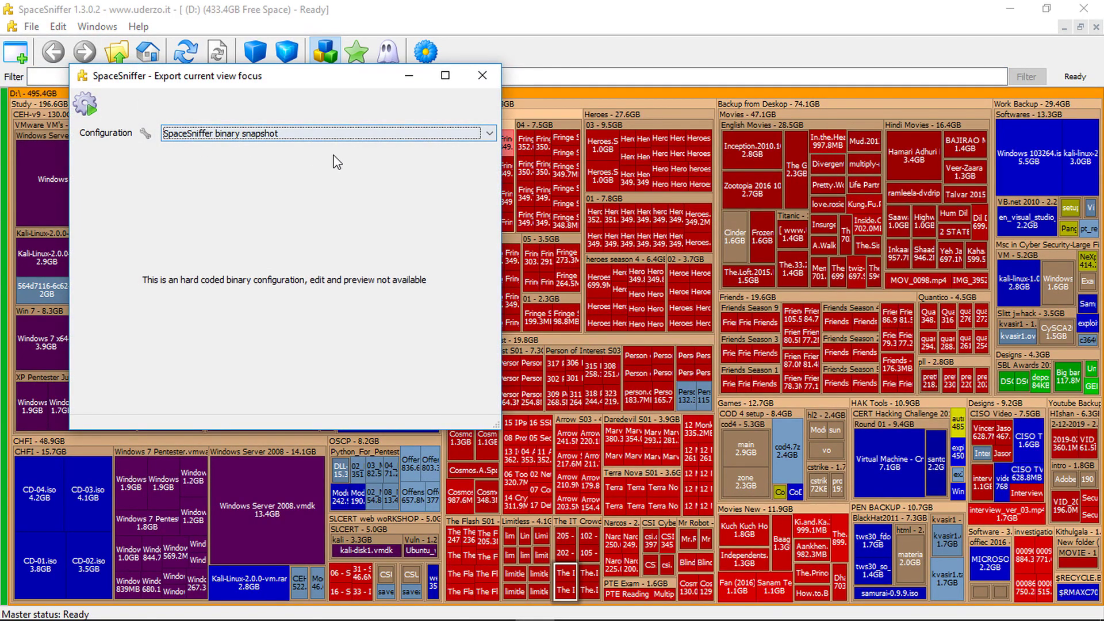
pyautogui.click(490, 134)
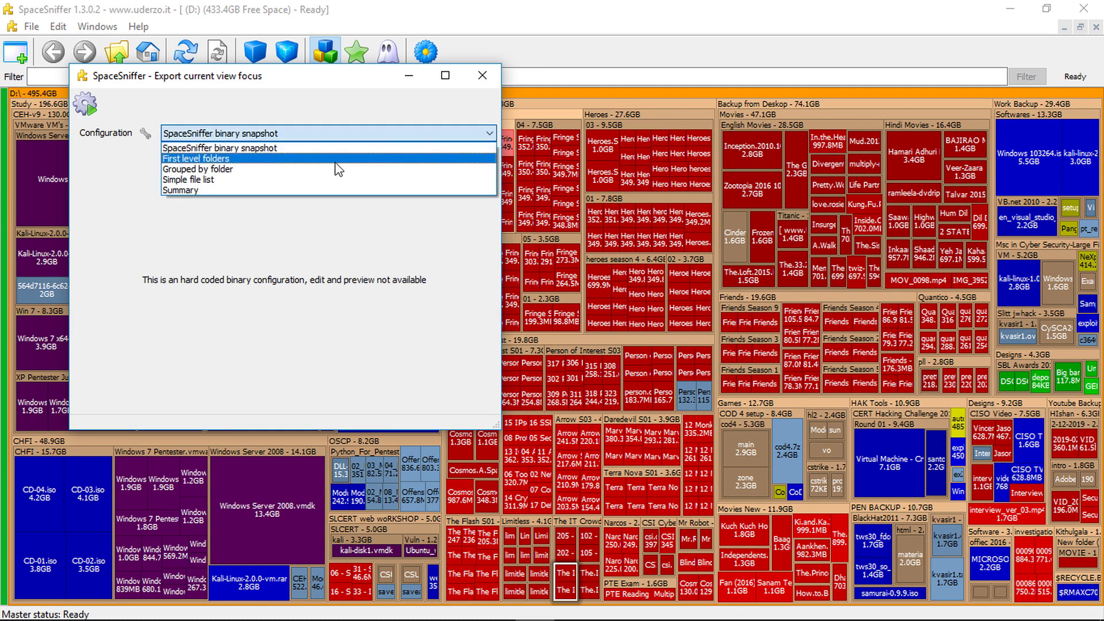
pyautogui.click(240, 150)
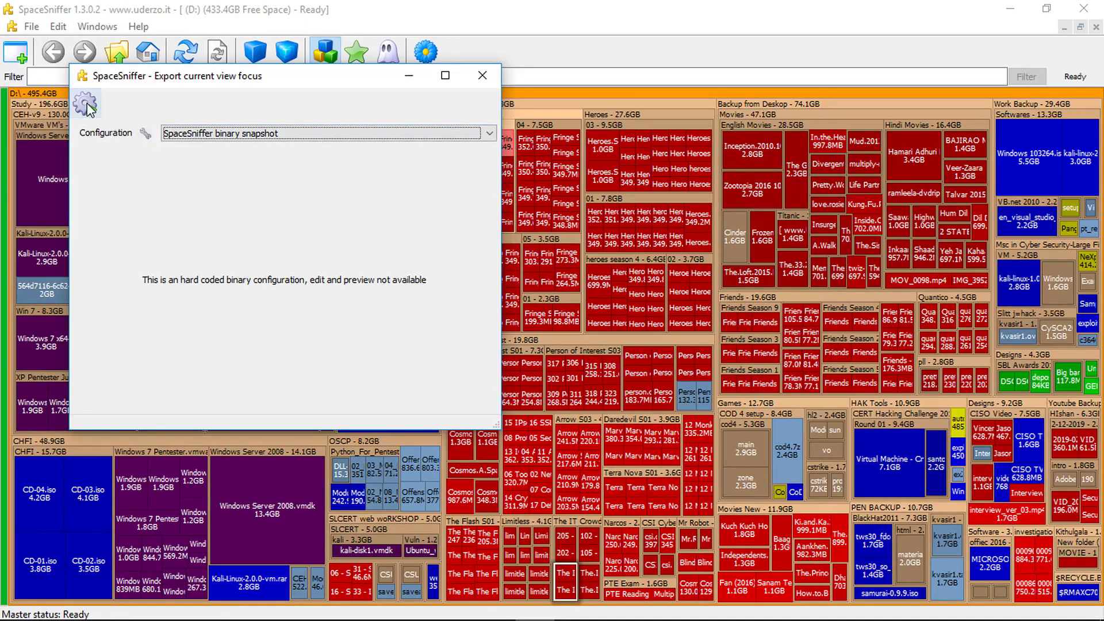
pyautogui.click(145, 135)
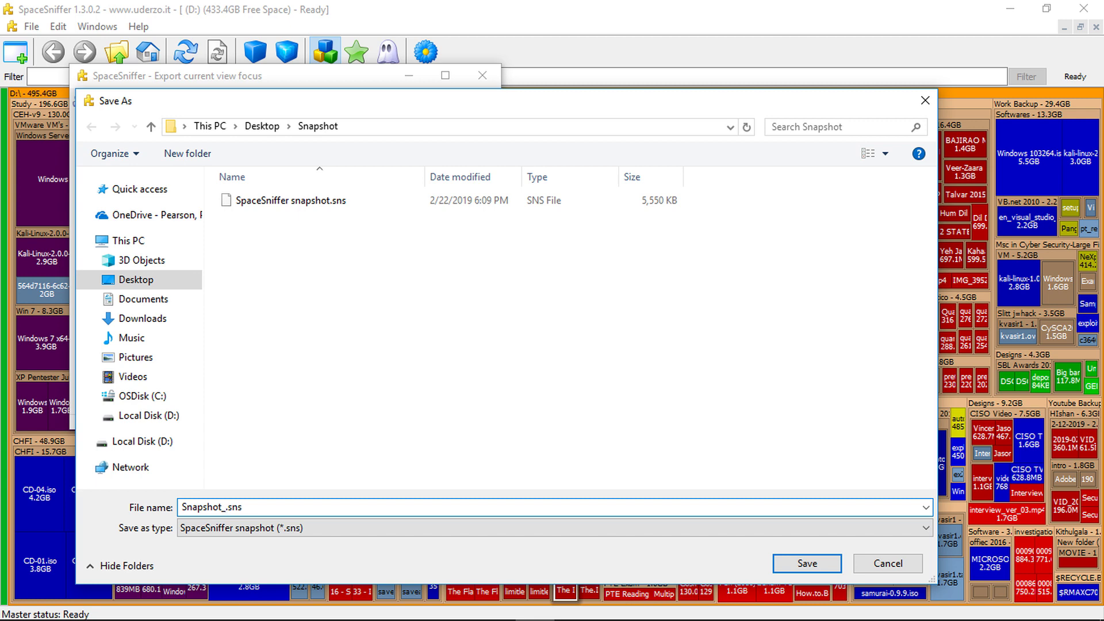
pyautogui.write('MYHDD_DAT')
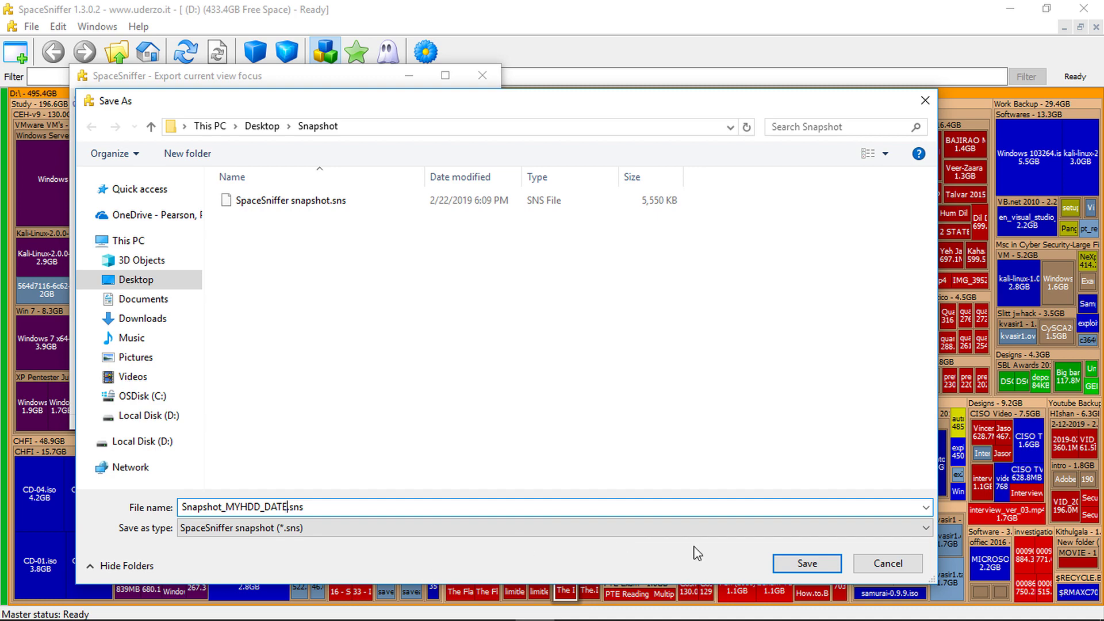
pyautogui.click(798, 569)
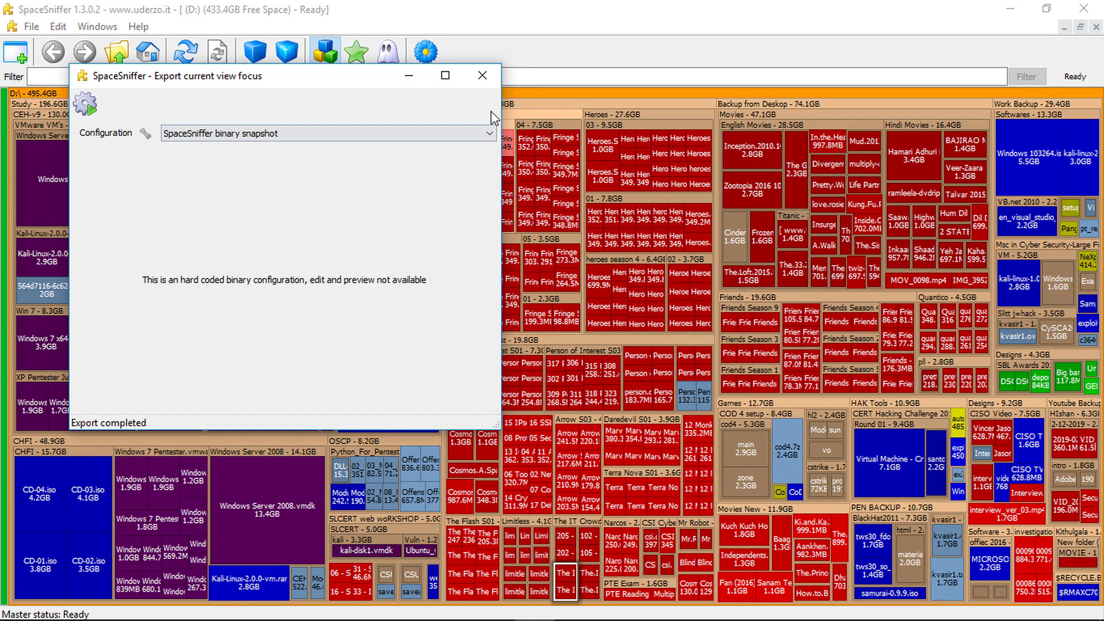
# Close the export window and load SpaceSniffer snapshot.sns from the Snapshots tab in a second window.
pyautogui.click(484, 77)
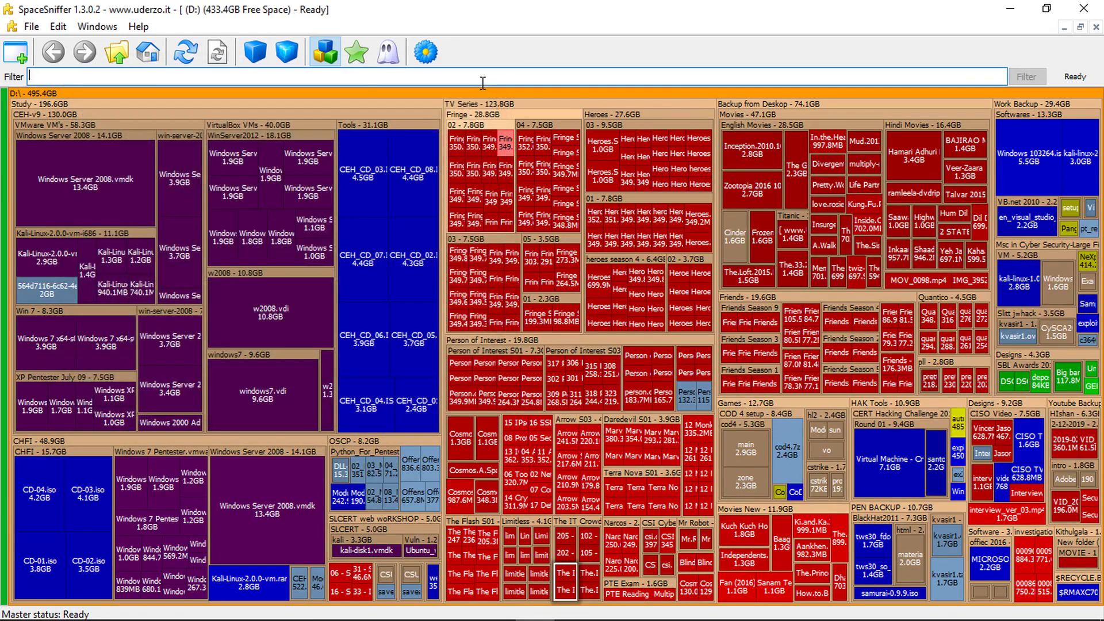
pyautogui.click(17, 55)
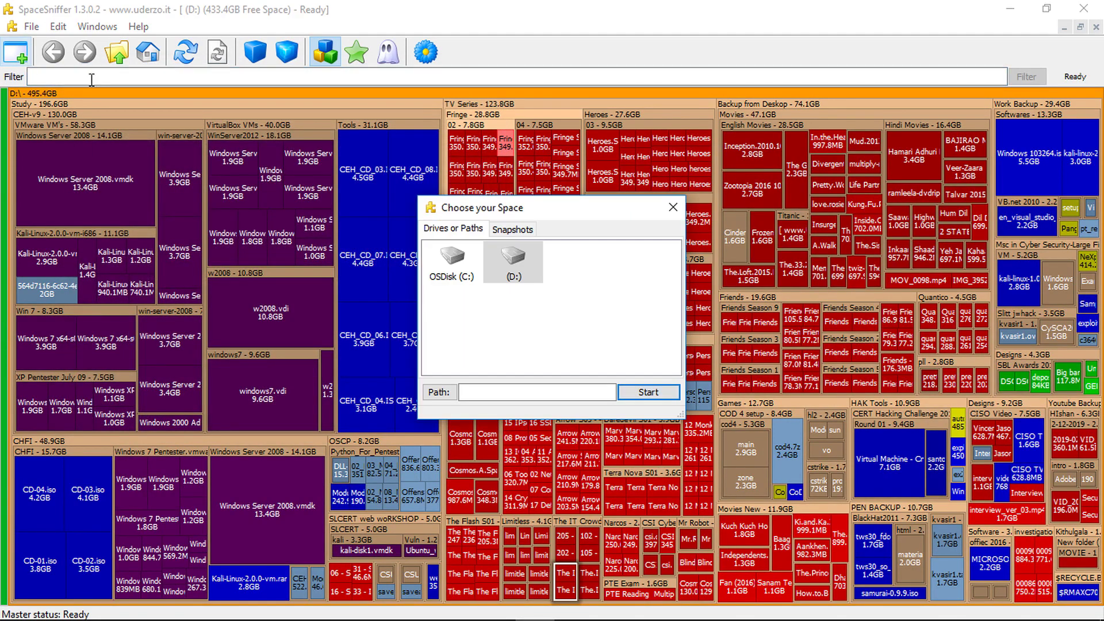
pyautogui.click(509, 231)
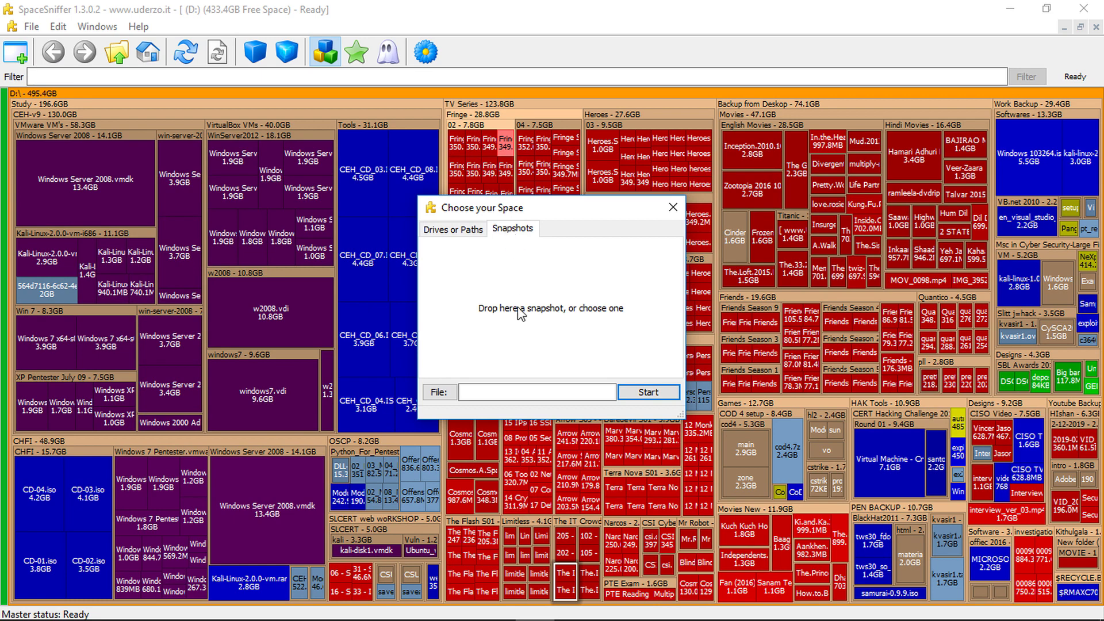
pyautogui.click(437, 392)
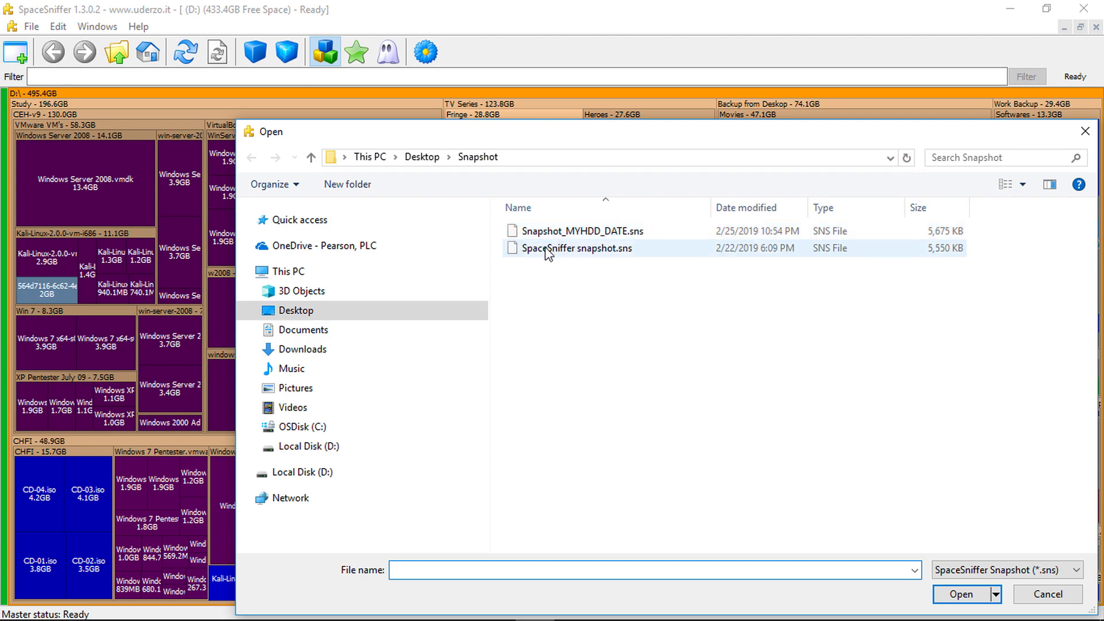
pyautogui.click(547, 252)
pyautogui.click(981, 596)
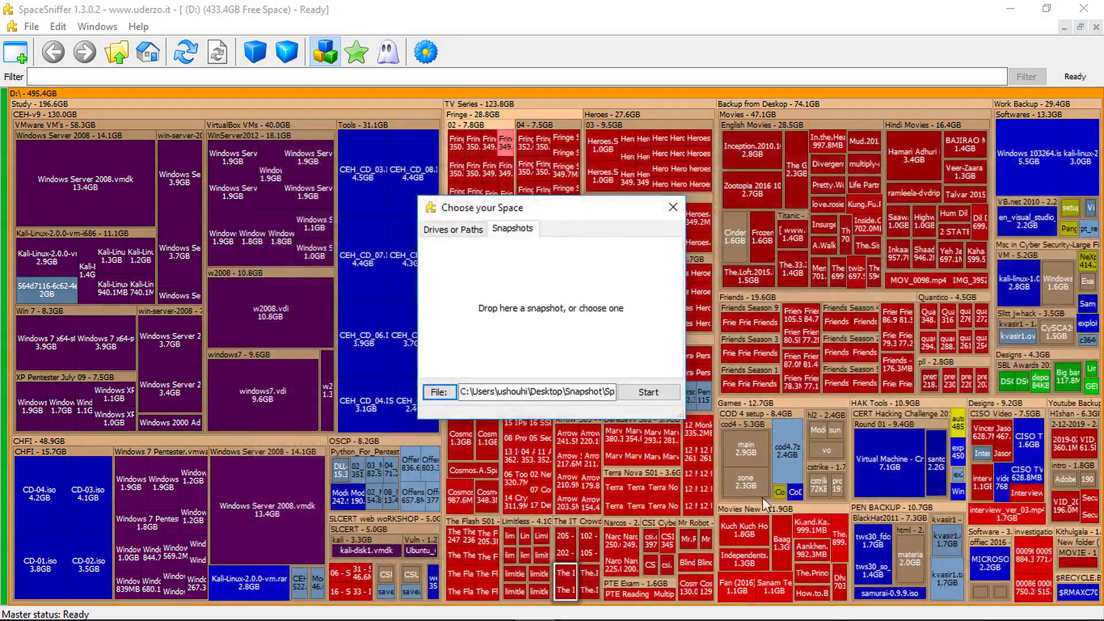
pyautogui.click(659, 394)
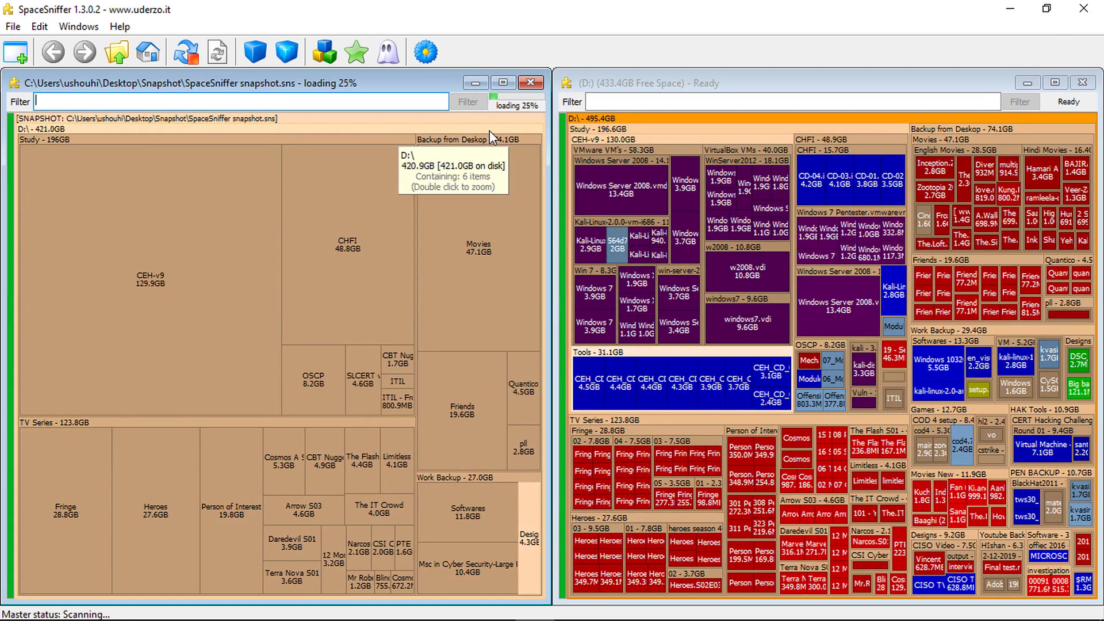
# Activate the snapshot window and increase its treemap detail by two levels.
pyautogui.click(619, 78)
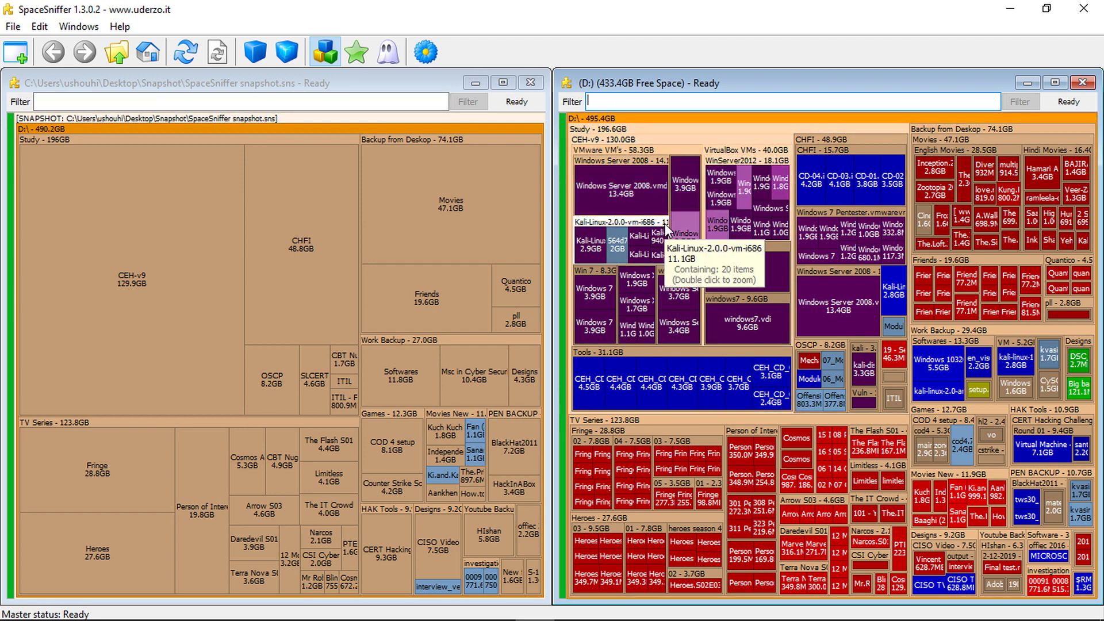
pyautogui.click(299, 83)
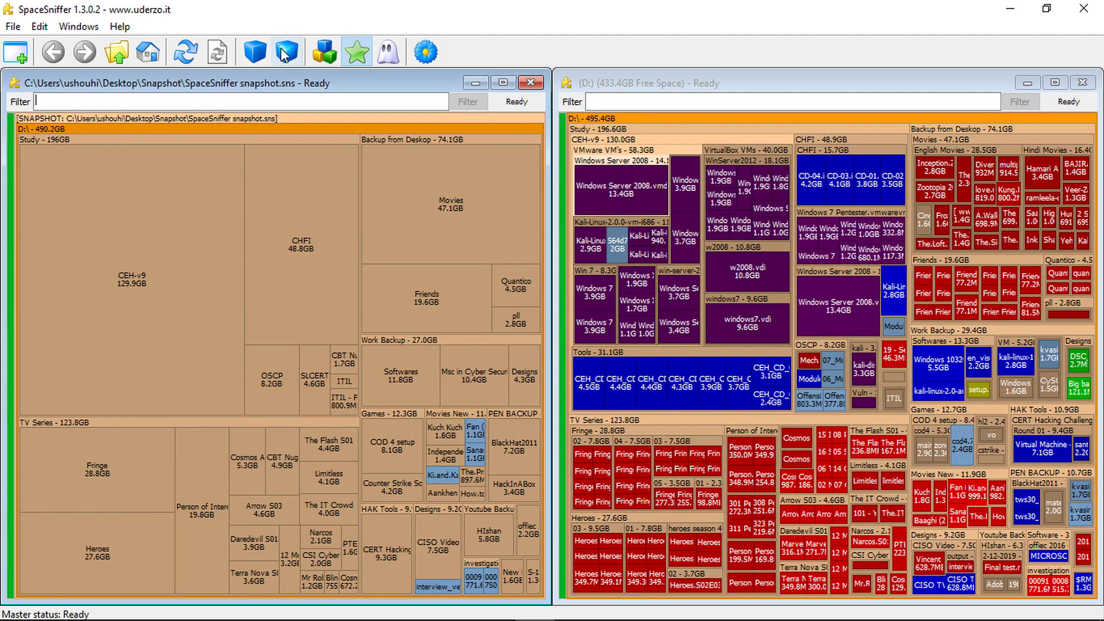
pyautogui.click(286, 52)
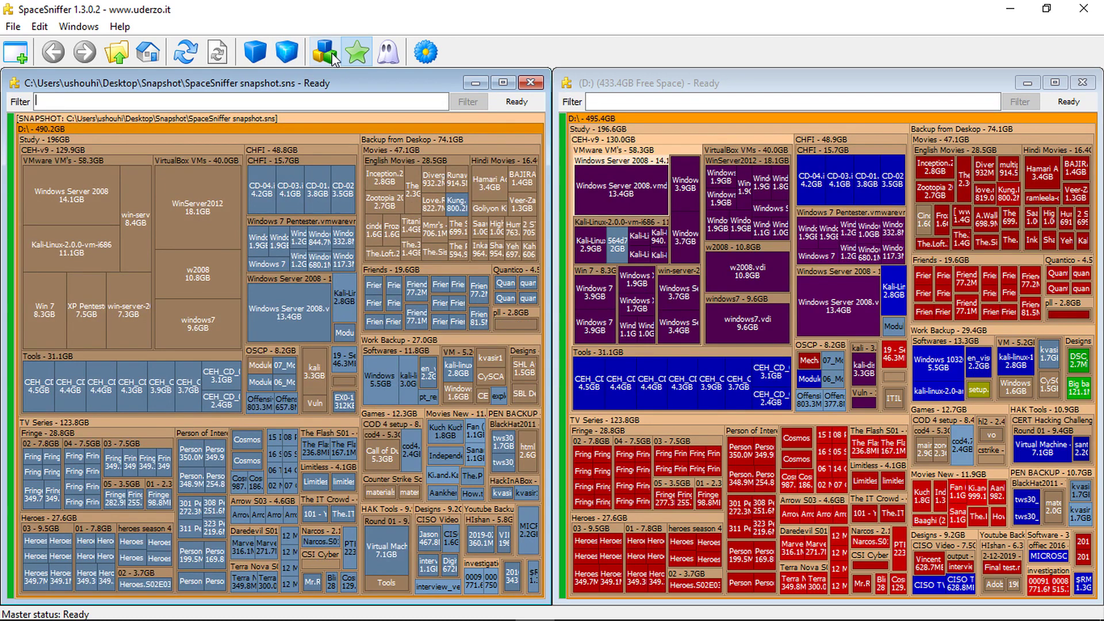
pyautogui.click(287, 53)
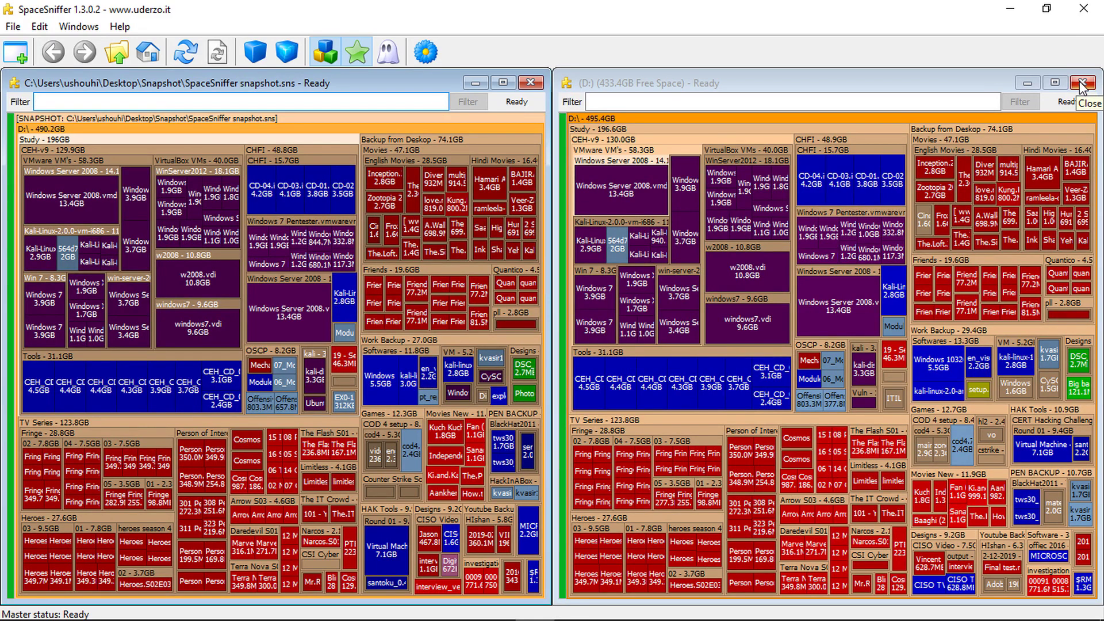
# Close the live D: and older snapshot windows, then start loading Snapshot_MYHDD_DATE.sns.
pyautogui.click(1083, 84)
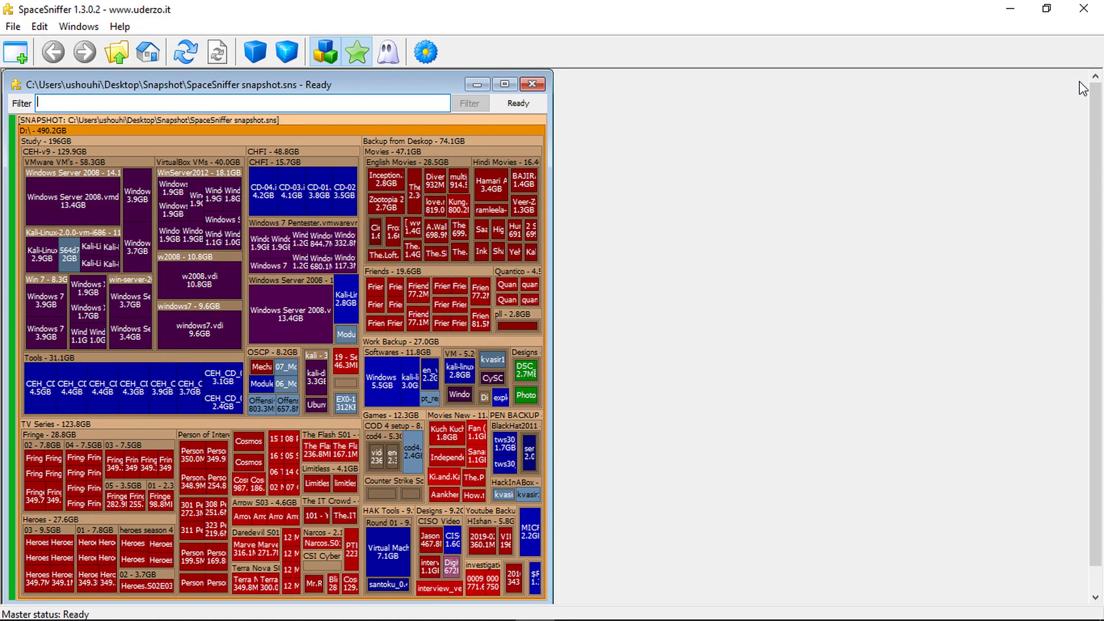
pyautogui.click(477, 86)
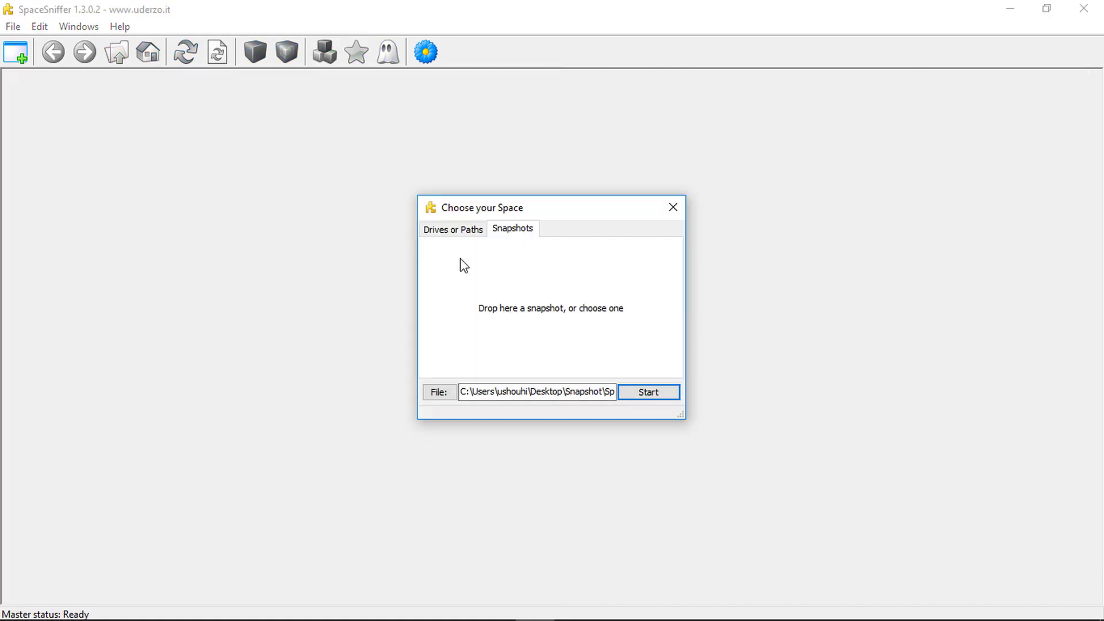
pyautogui.click(439, 391)
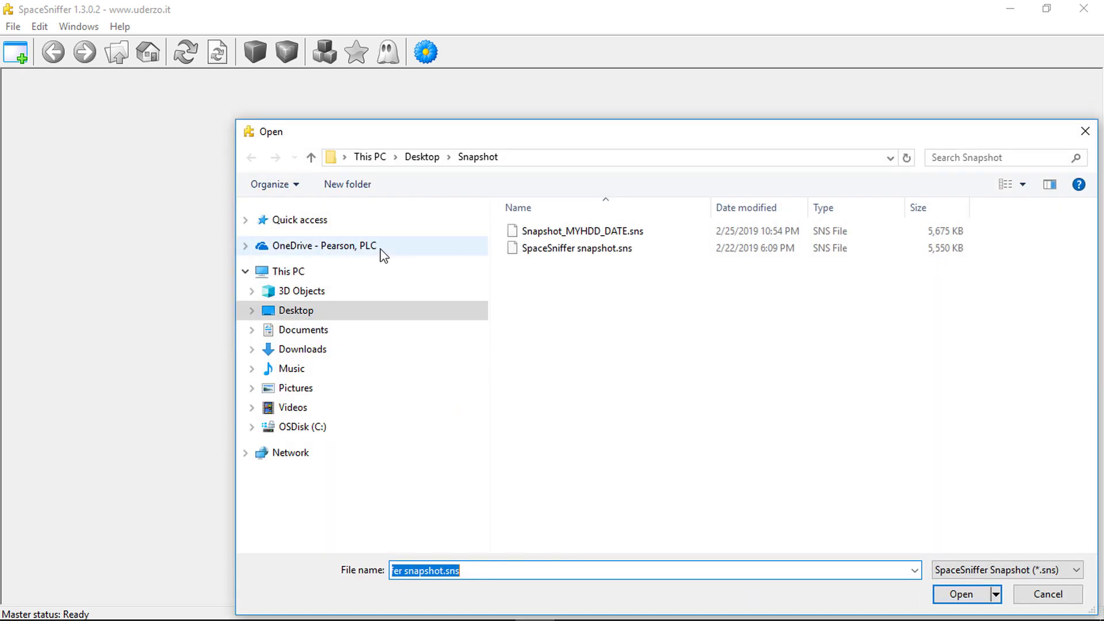
pyautogui.doubleClick(580, 232)
pyautogui.click(638, 390)
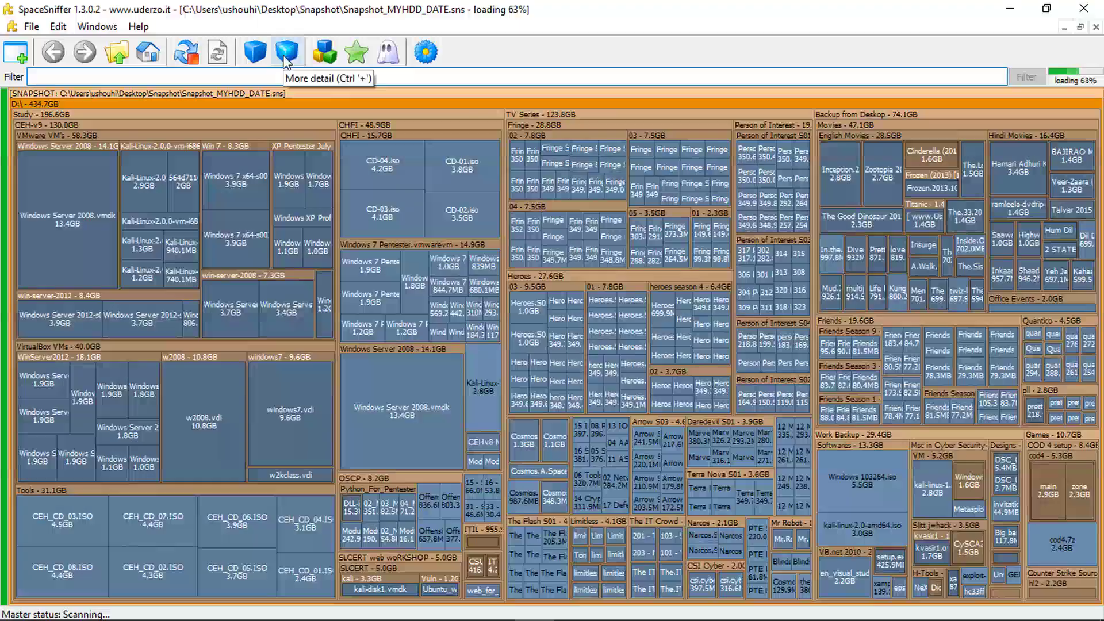
# Colour the treemap, filter to *.jpg, drill into SHL Awards2015 and DSC_0508, then clear the filter.
pyautogui.click(325, 52)
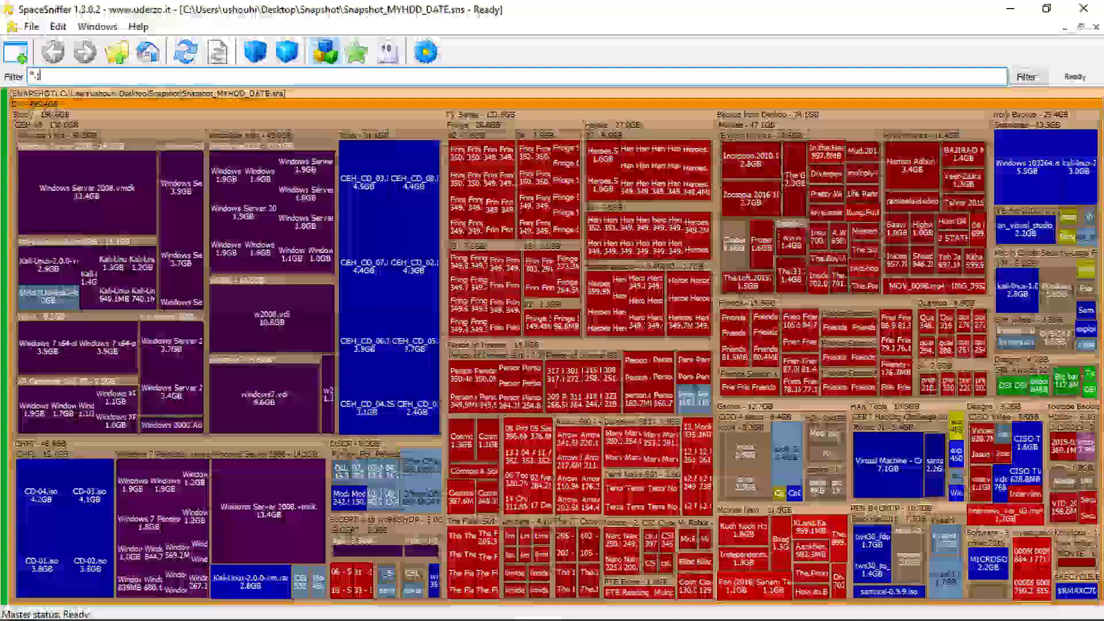
pyautogui.write('.jpg')
pyautogui.press('Return')
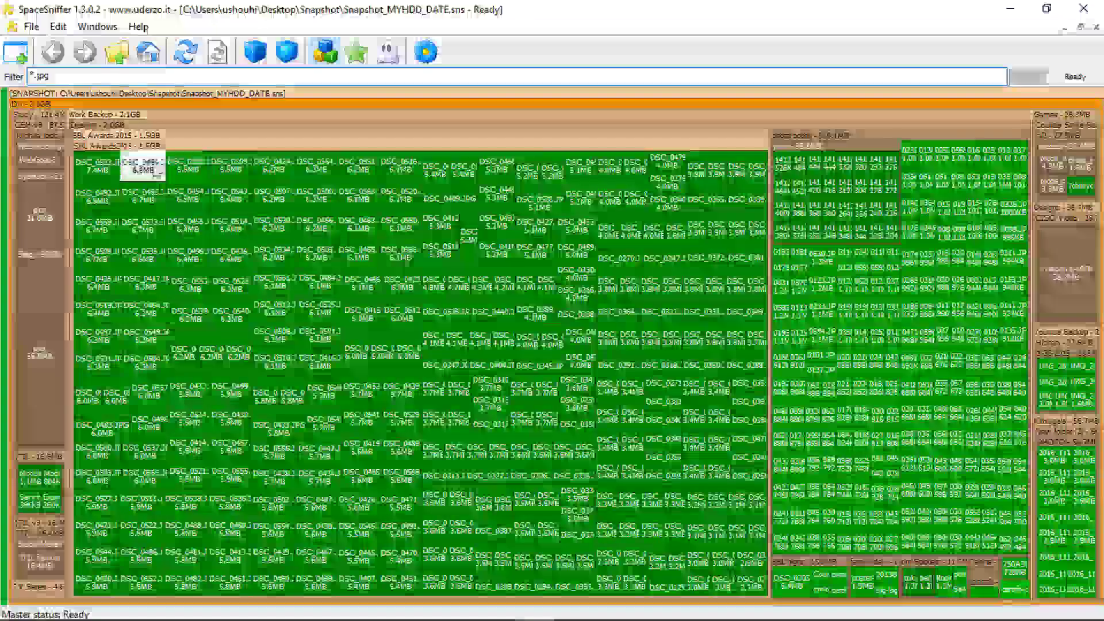
pyautogui.doubleClick(143, 165)
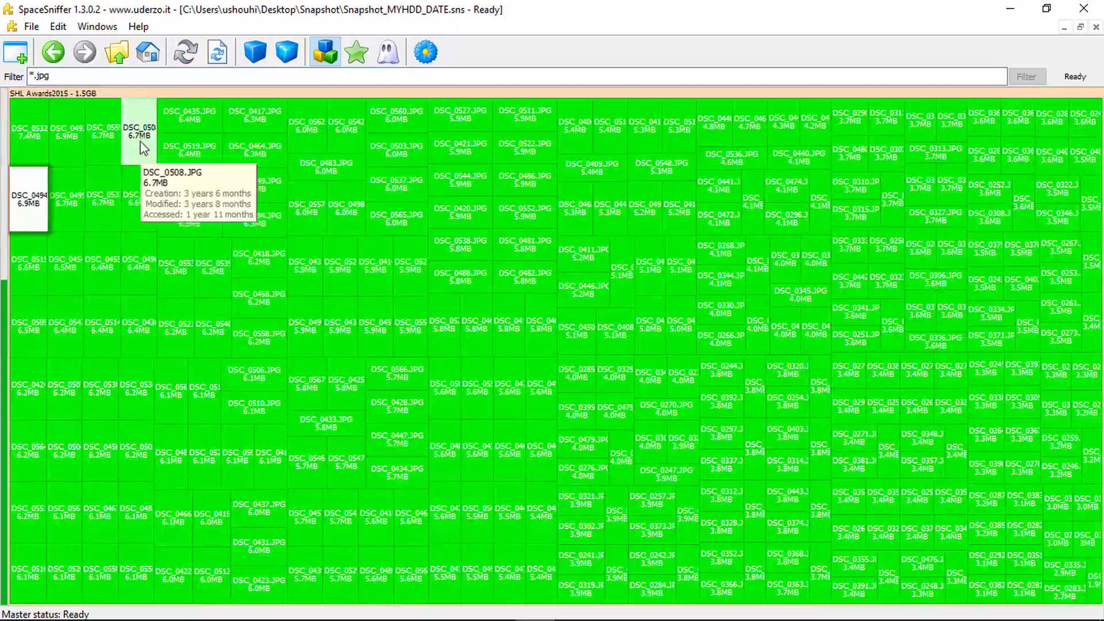
pyautogui.doubleClick(141, 141)
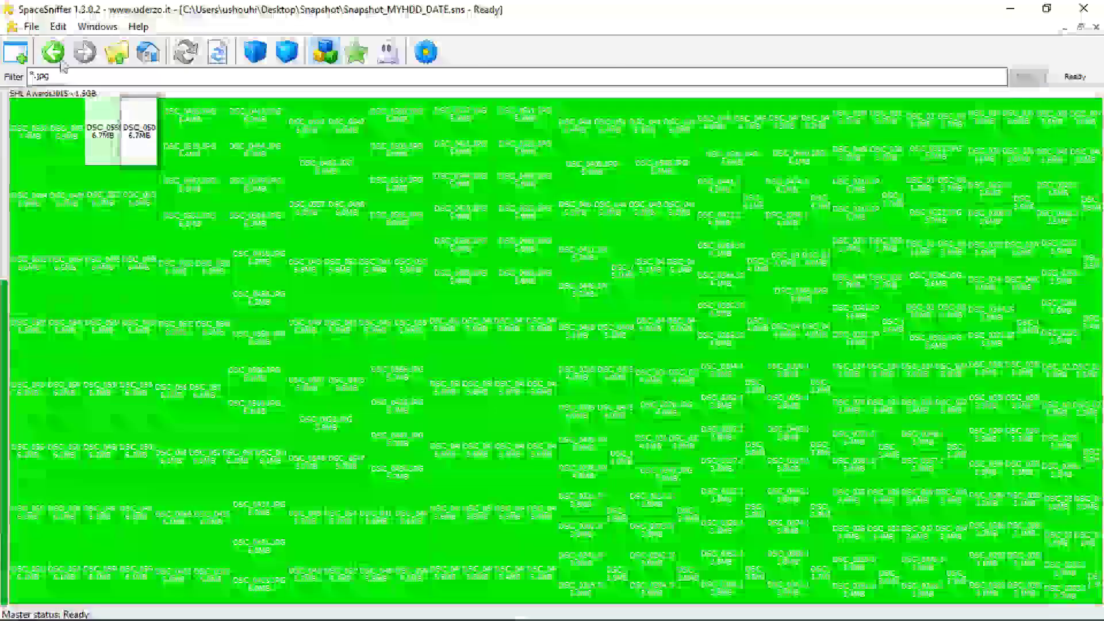
pyautogui.click(52, 53)
pyautogui.press('BackSpace')
pyautogui.press('BackSpace')
pyautogui.press('BackSpace')
pyautogui.press('BackSpace')
pyautogui.press('BackSpace')
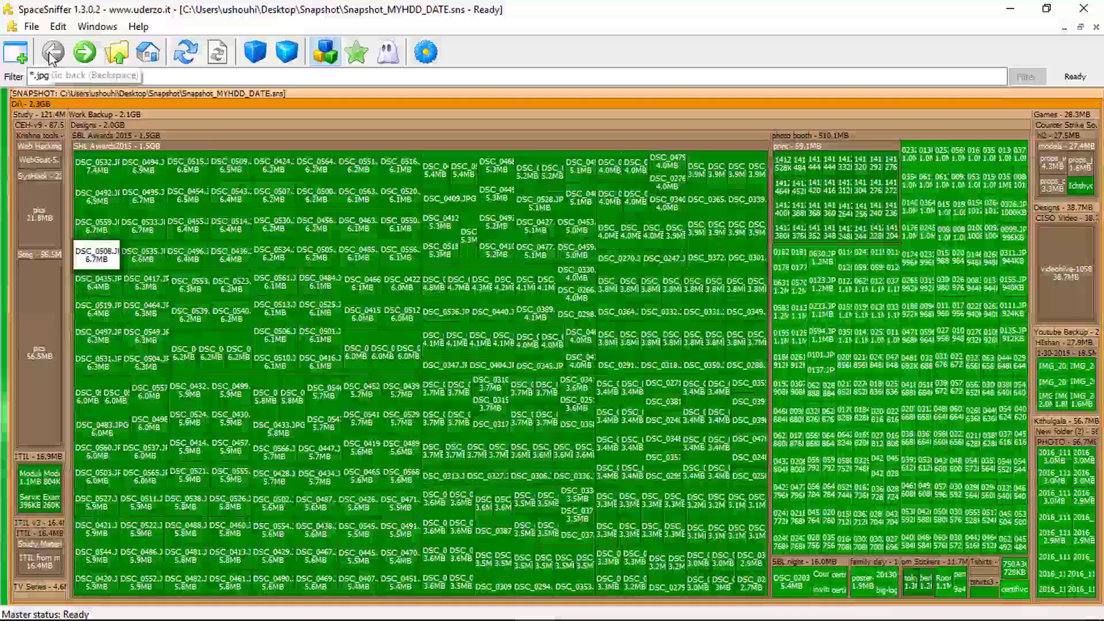